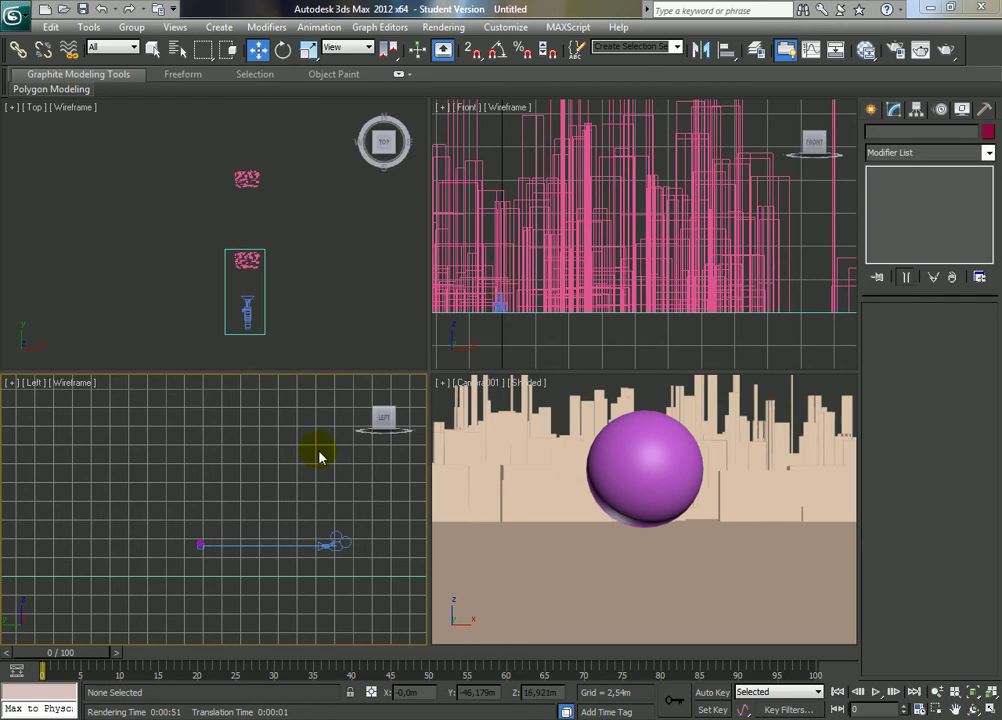
Make the Left viewport active and zoom it to frame the scene
click(365, 313)
click(358, 516)
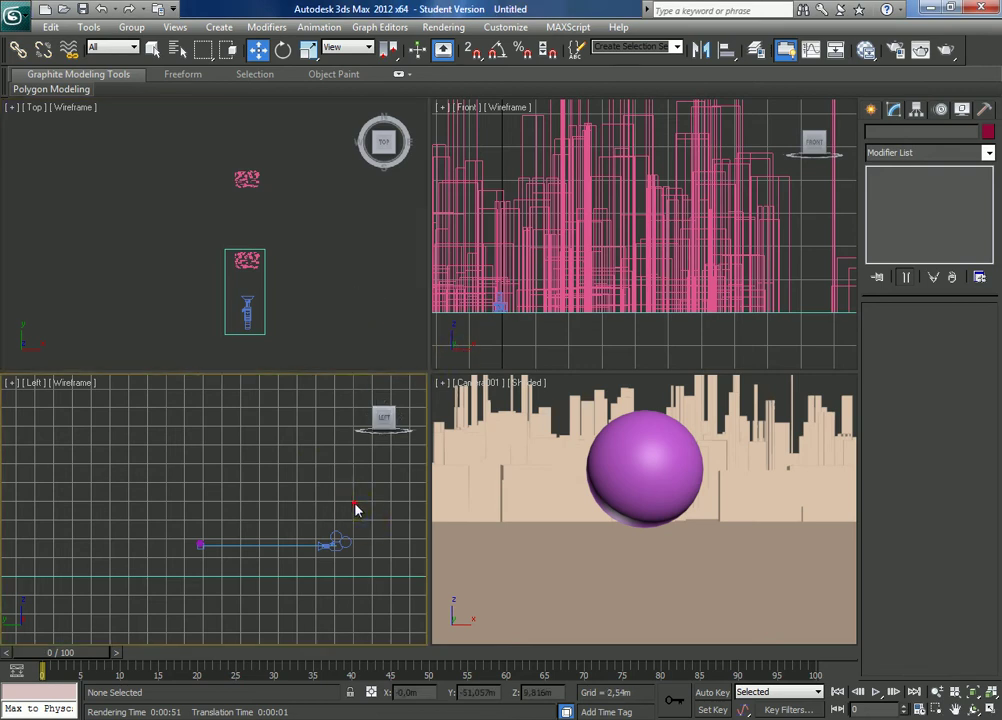
scroll(321, 486, down, 3)
scroll(268, 520, down, 1)
scroll(268, 530, down, 1)
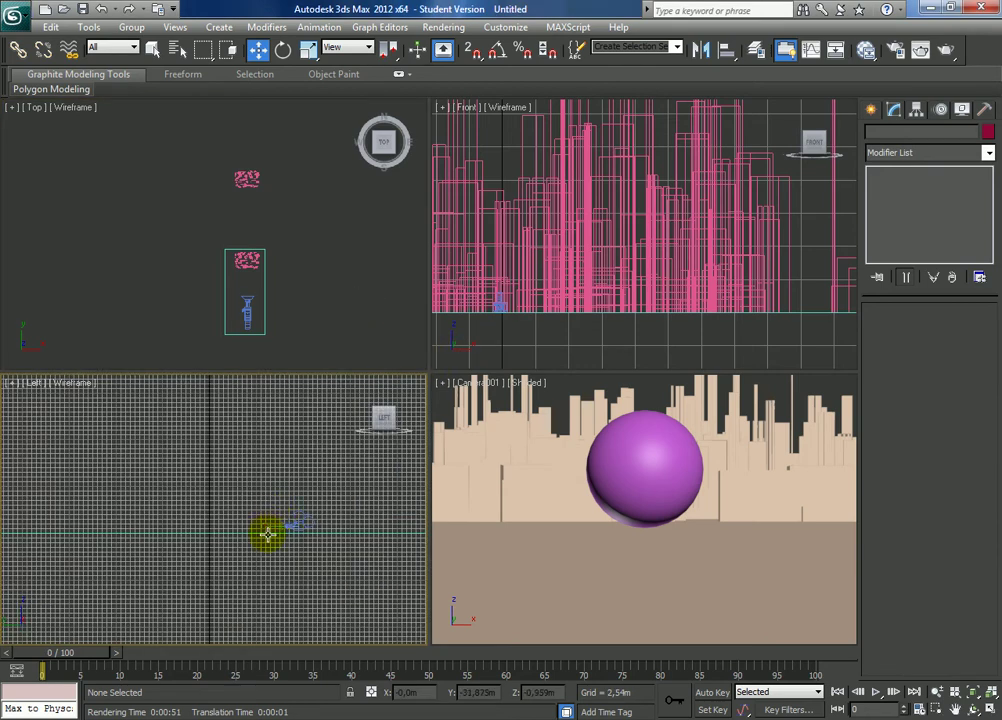
scroll(263, 532, down, 1)
scroll(246, 528, up, 1)
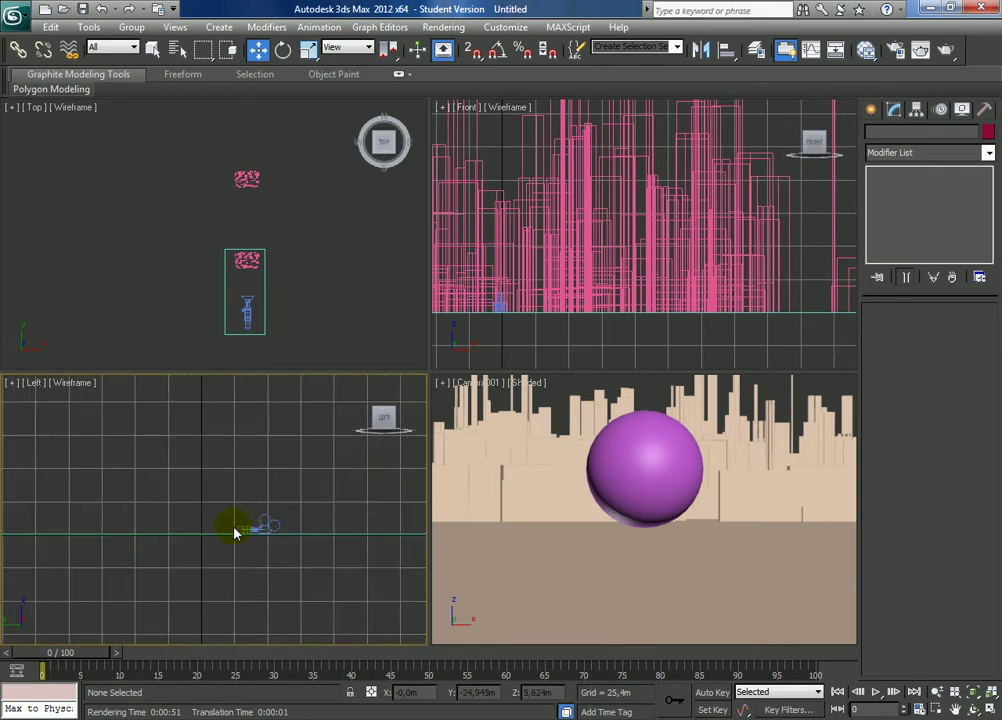
scroll(243, 530, up, 1)
scroll(250, 540, up, 1)
scroll(245, 530, up, 1)
scroll(210, 520, up, 1)
scroll(230, 525, up, 1)
scroll(280, 514, up, 1)
scroll(272, 513, up, 1)
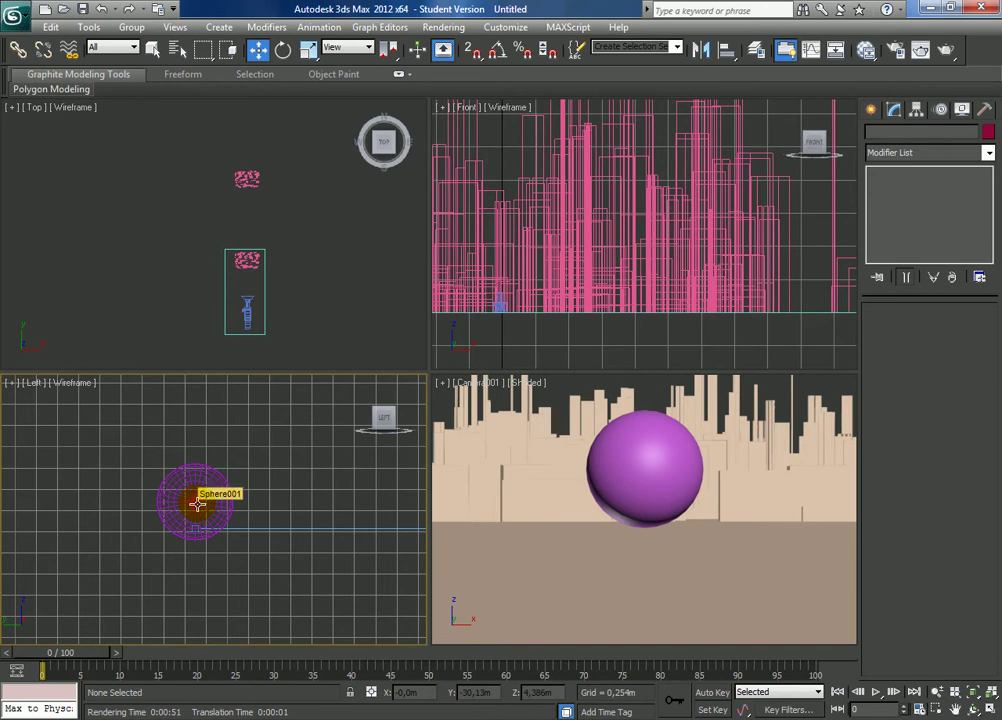
Select the pink sphere, zoom around it to inspect it, then deselect it
click(197, 503)
scroll(130, 527, down, 1)
scroll(143, 527, down, 2)
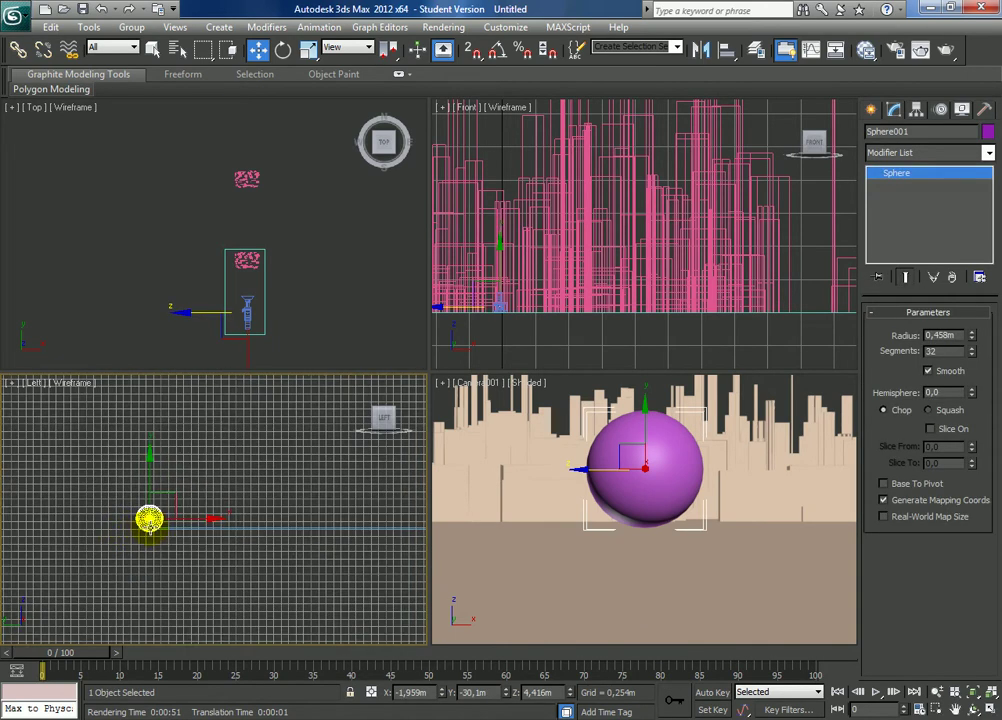
scroll(145, 524, down, 2)
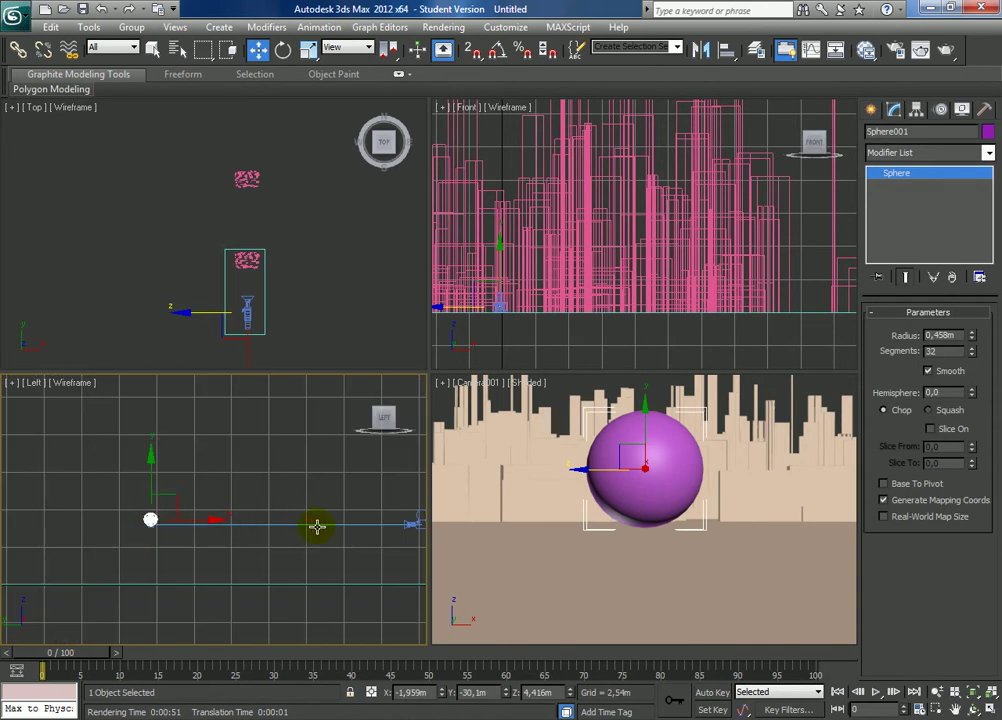
scroll(230, 548, down, 1)
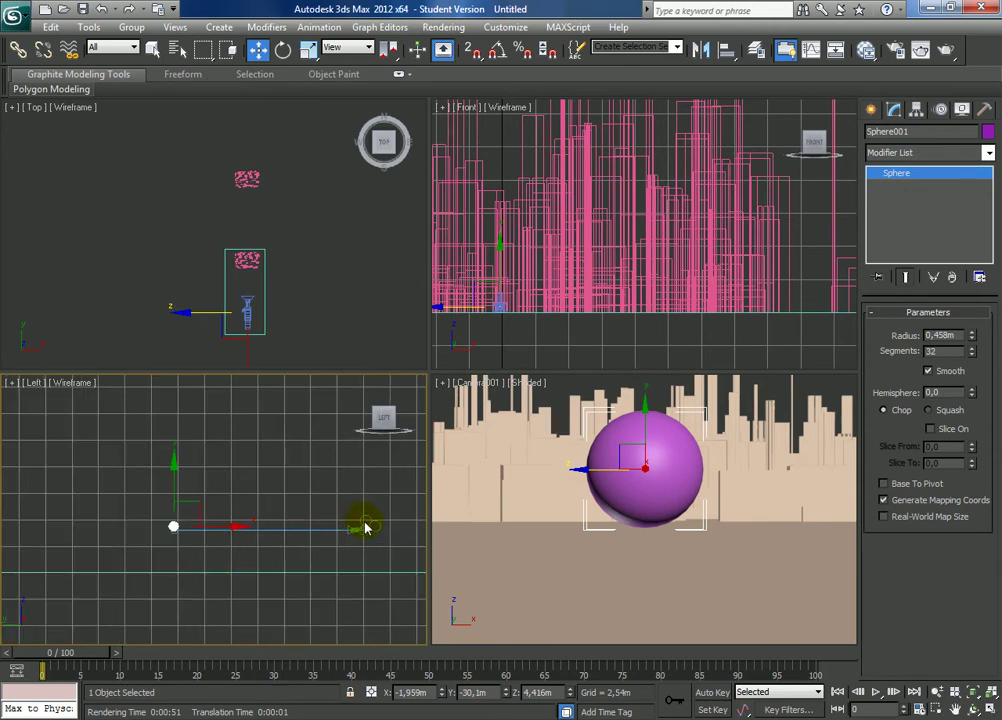
scroll(380, 525, down, 1)
scroll(378, 528, down, 1)
scroll(340, 538, down, 2)
scroll(340, 545, down, 2)
scroll(340, 544, down, 1)
scroll(101, 552, down, 2)
scroll(74, 555, down, 1)
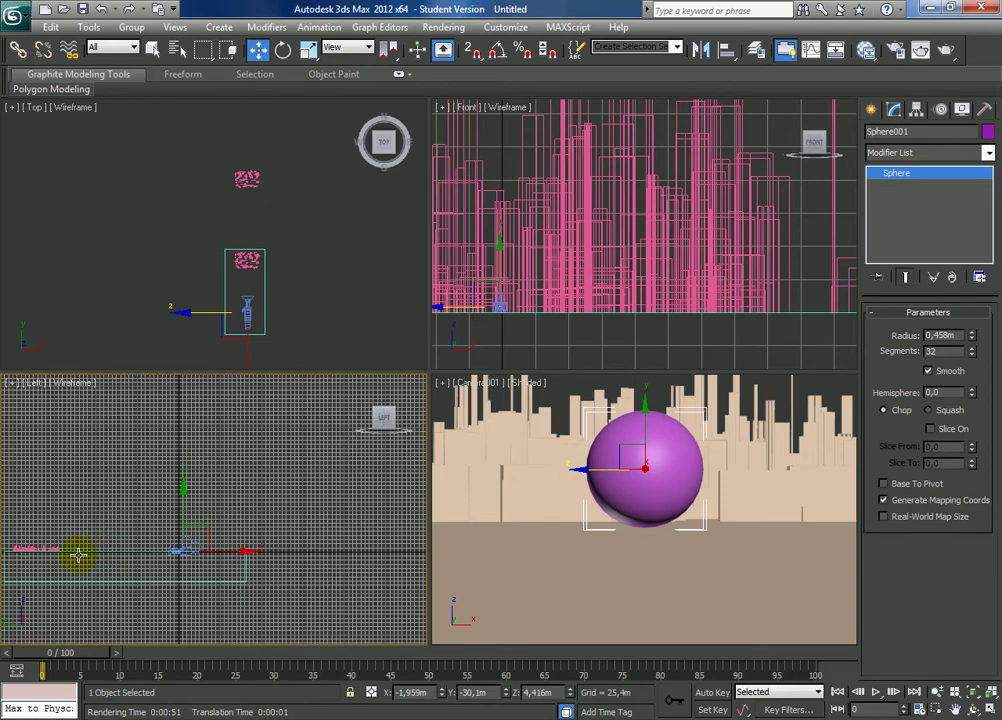
scroll(53, 553, up, 1)
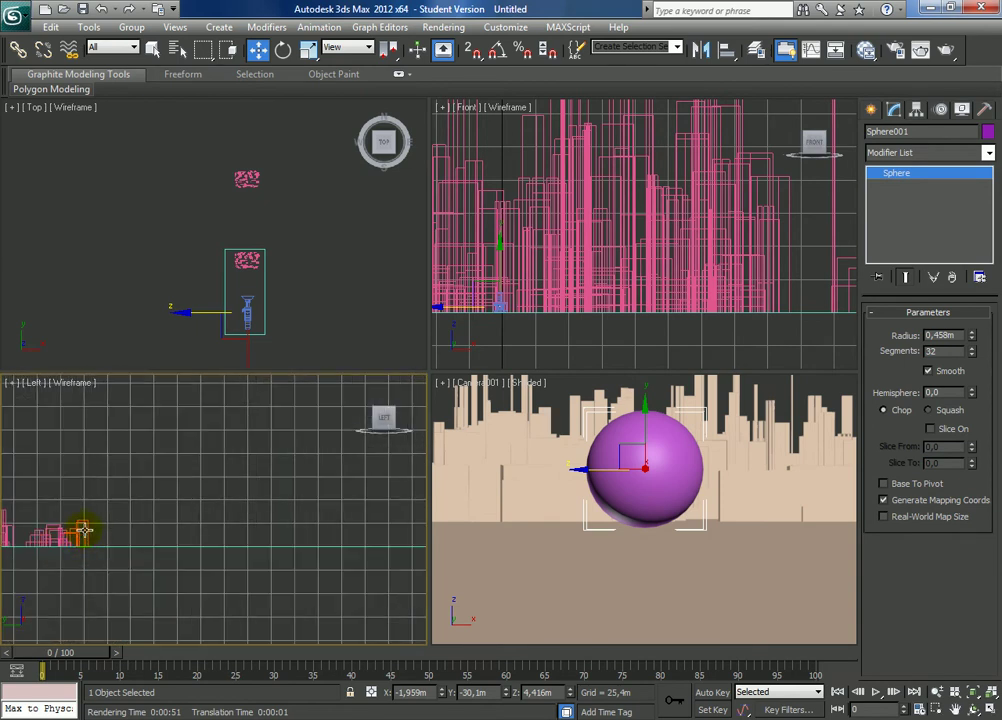
scroll(297, 525, down, 1)
scroll(306, 530, down, 1)
scroll(306, 532, down, 1)
scroll(263, 545, down, 1)
scroll(100, 530, up, 1)
scroll(100, 530, up, 3)
scroll(94, 530, down, 1)
scroll(92, 527, down, 2)
scroll(92, 527, down, 1)
scroll(309, 530, down, 1)
scroll(340, 530, up, 1)
scroll(298, 528, up, 1)
scroll(275, 529, up, 1)
scroll(252, 529, up, 1)
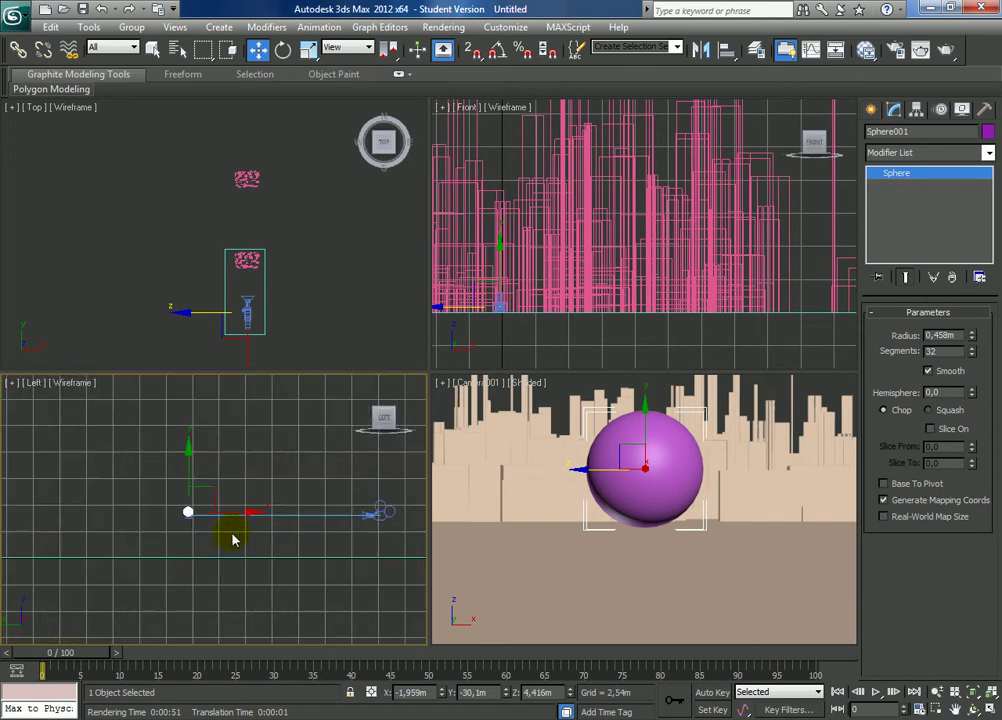
click(232, 540)
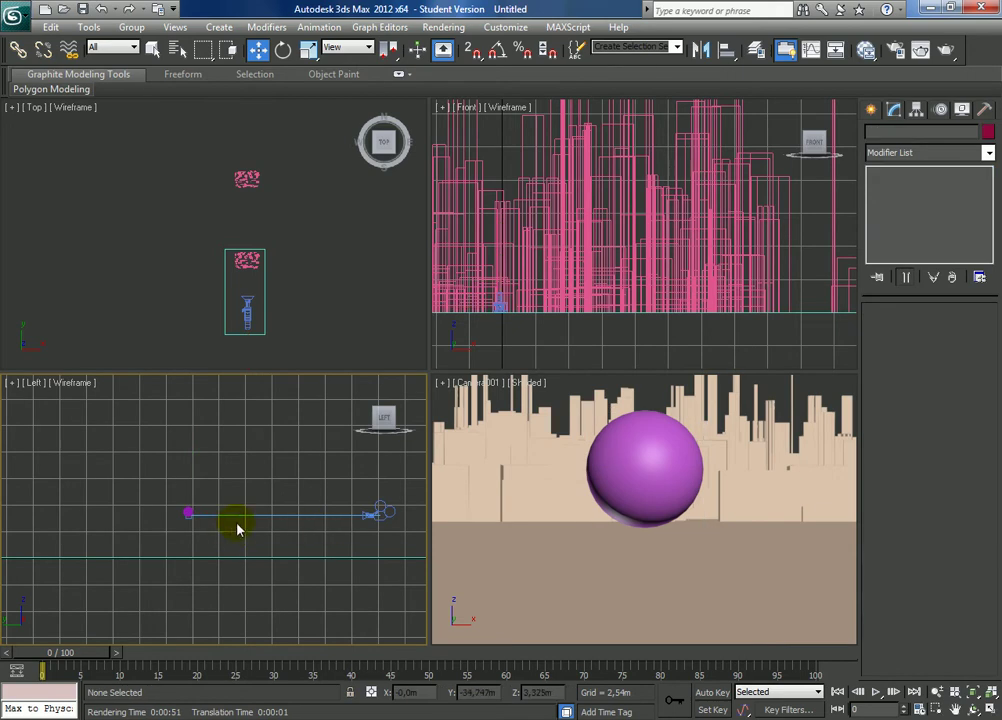
Enable Camera001's Multi-Pass Effect as Depth of Field (mental ray) with f-Stop 2,0
click(379, 513)
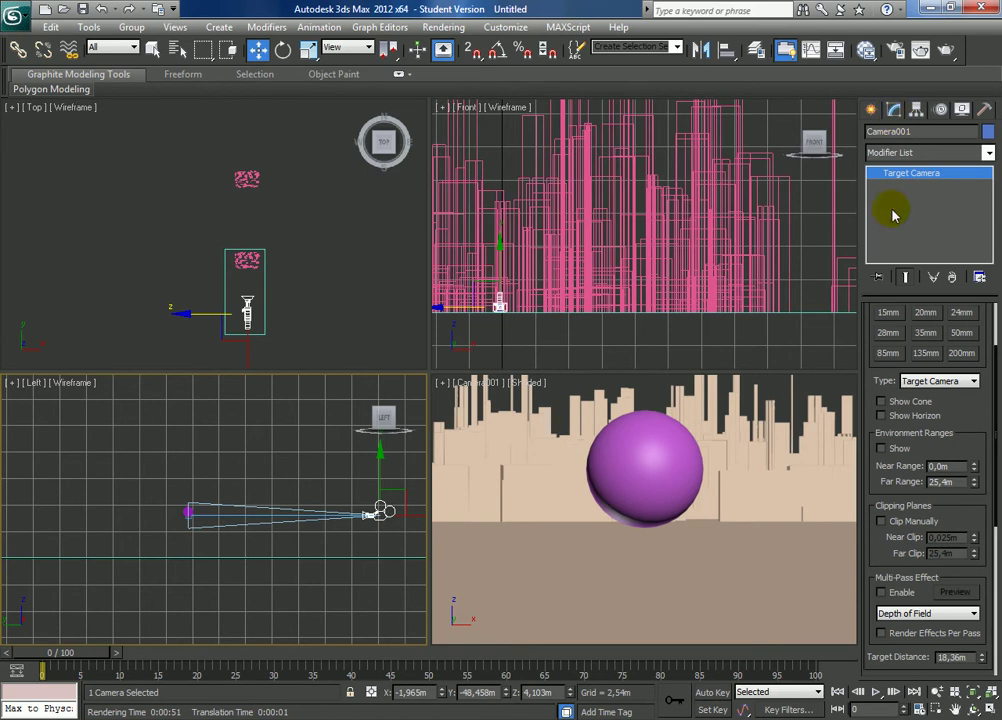
drag(955, 524, 944, 456)
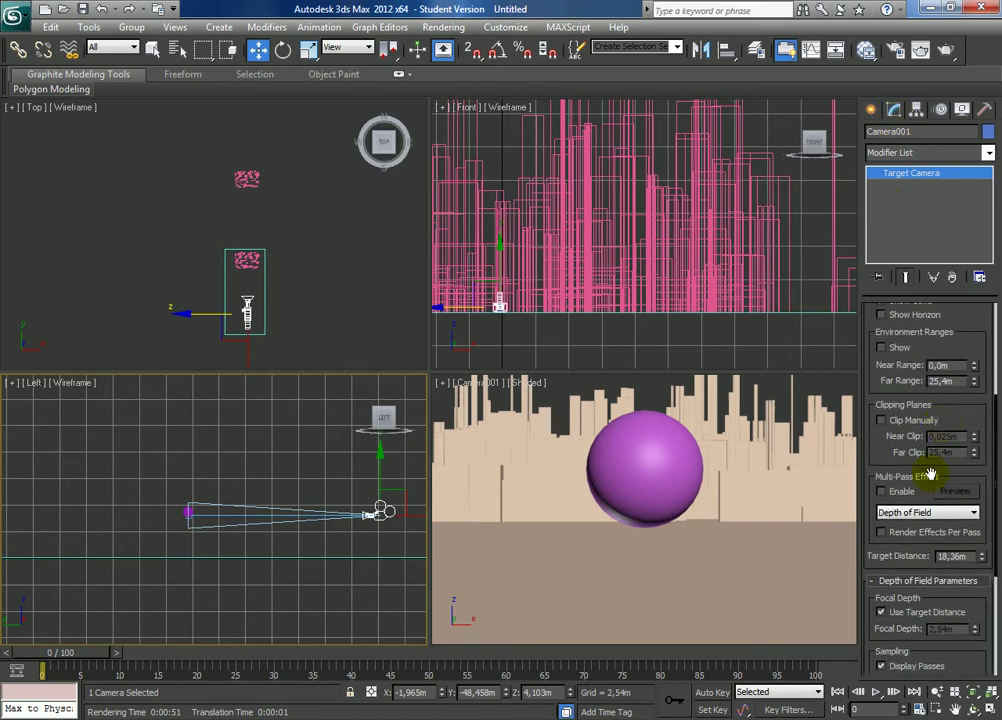
click(882, 492)
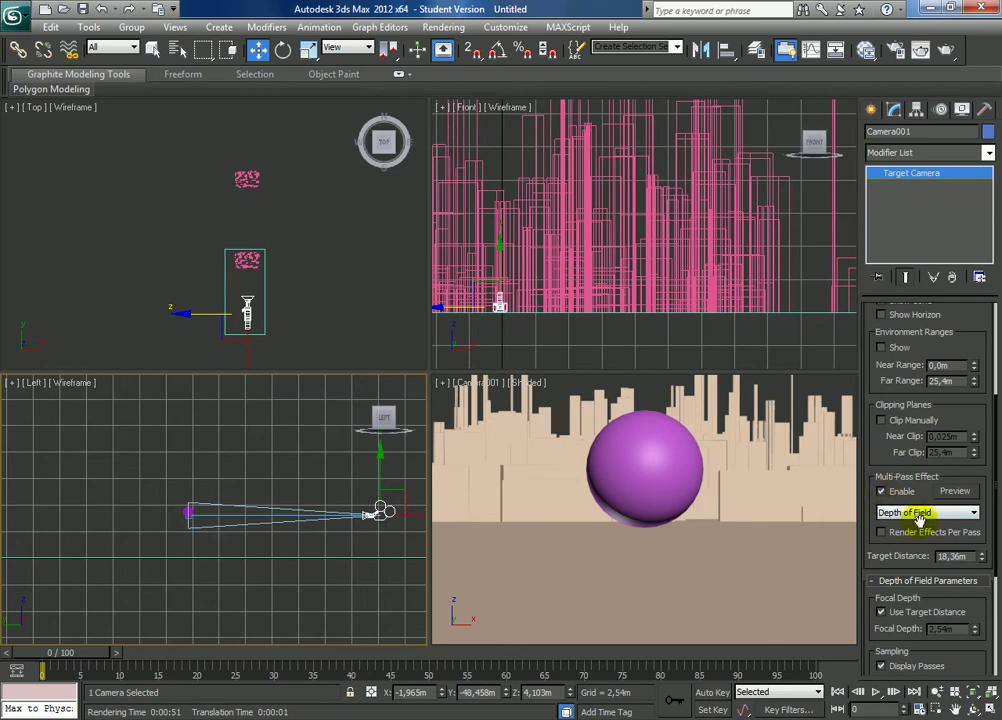
click(920, 514)
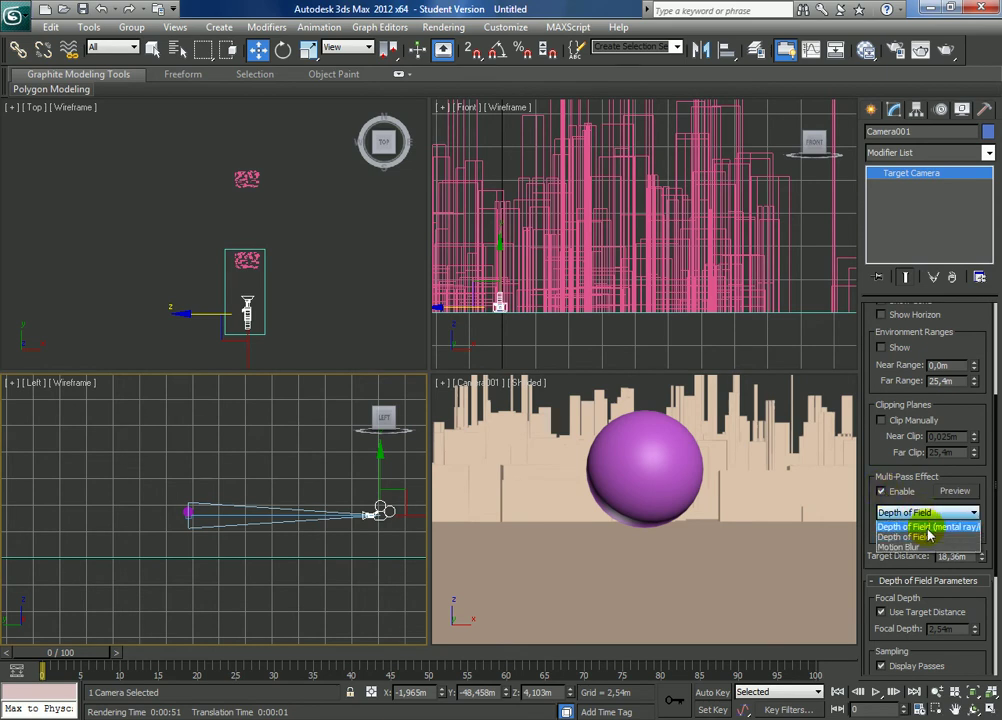
click(927, 527)
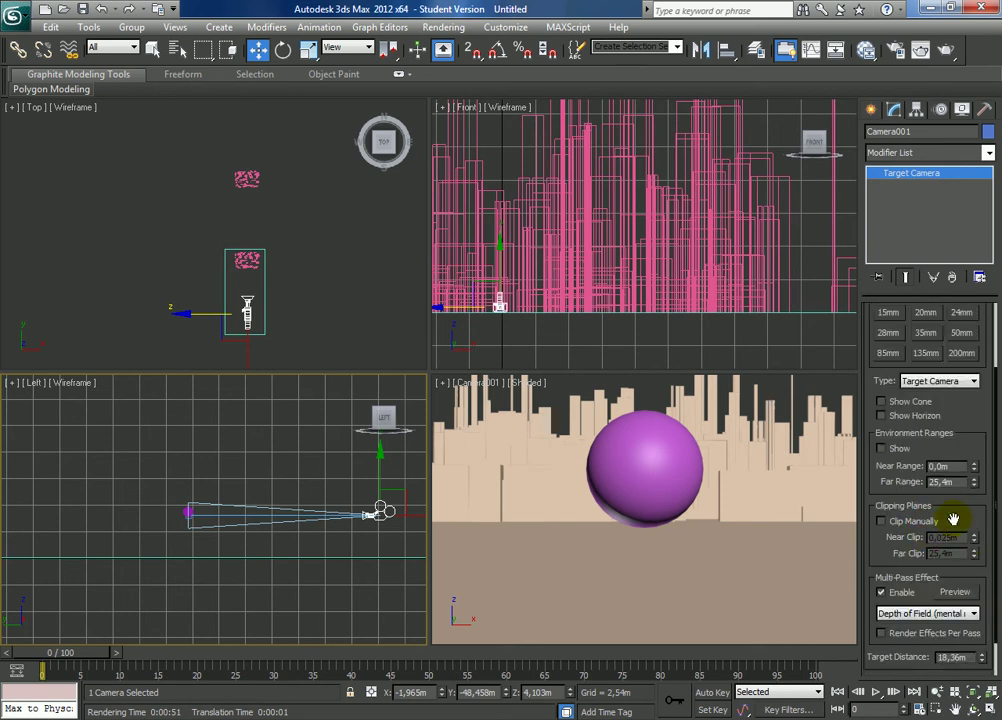
scroll(953, 519, down, 2)
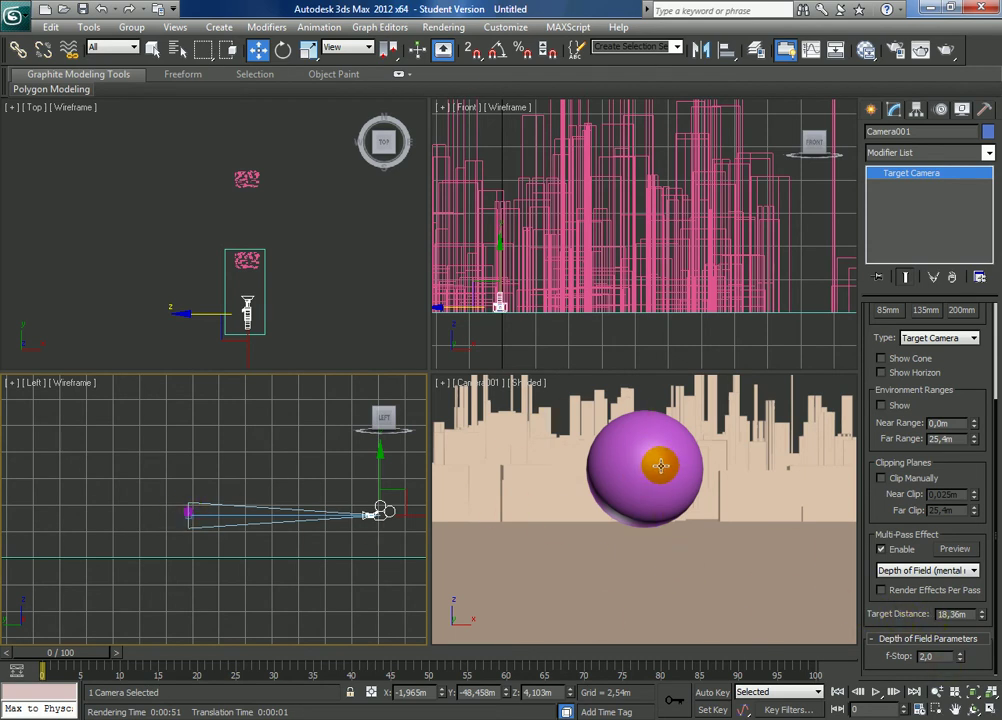
double_click(938, 656)
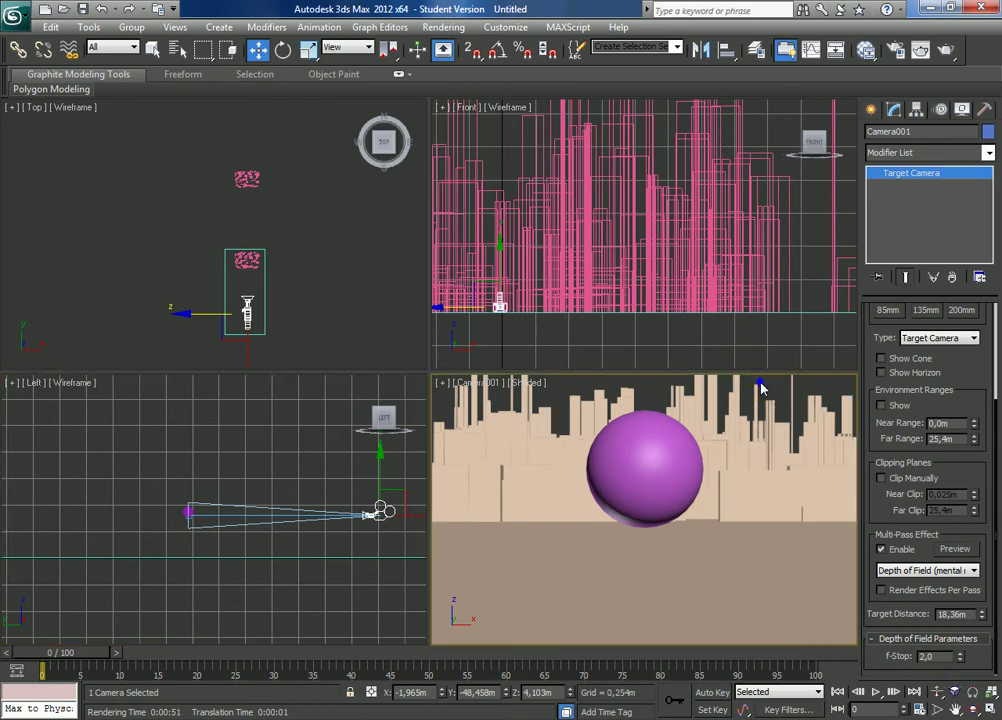
click(440, 27)
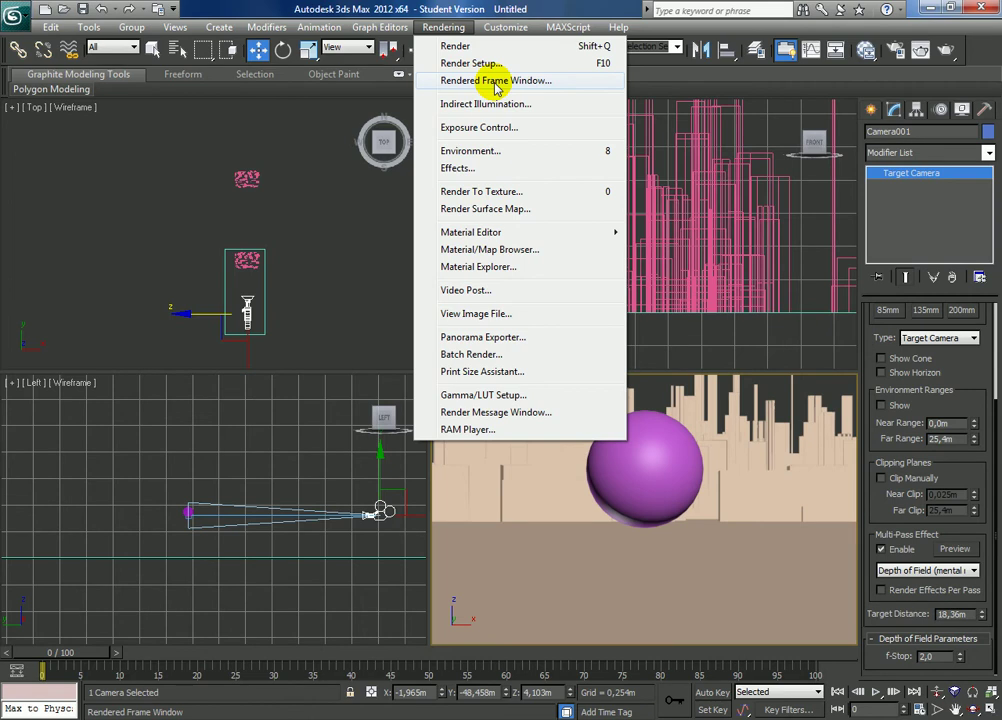
Render Camera001 in the Rendered Frame Window to check the blurred skyline, then close it
click(496, 82)
click(601, 617)
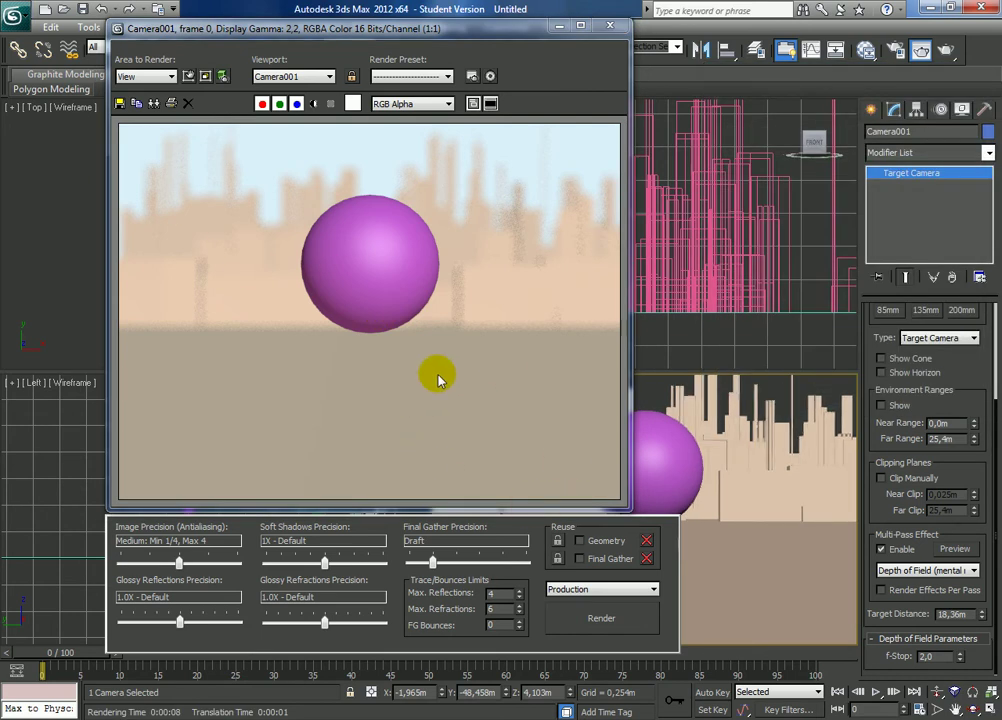
click(609, 30)
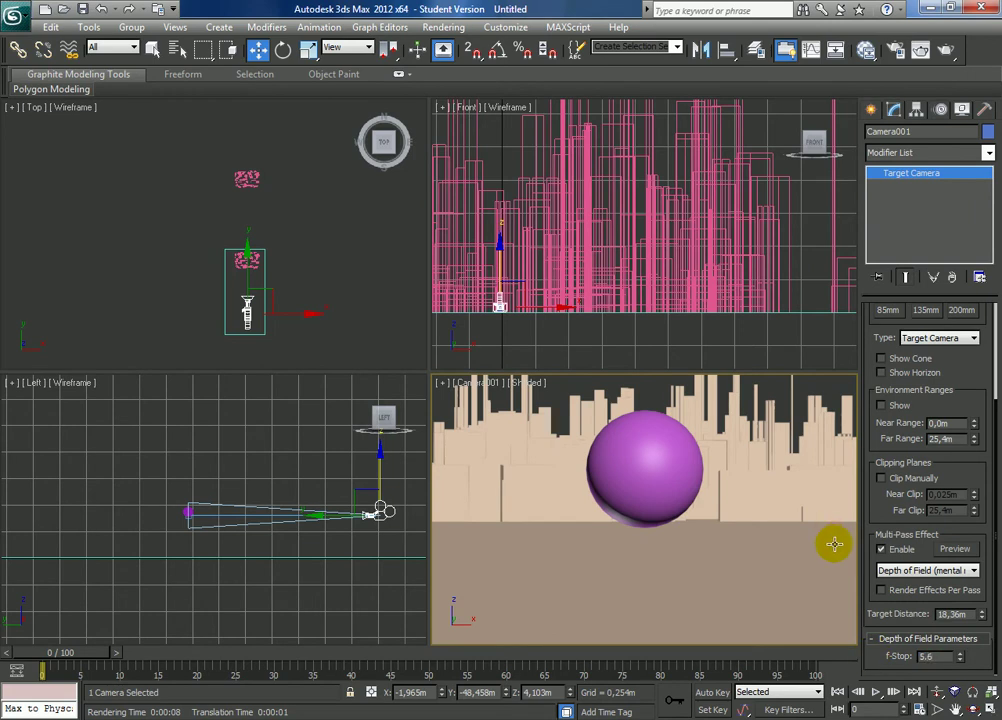
Set the f-Stop to 2.0, render Camera001, and close the render
click(940, 656)
text(2.0)
key(Return)
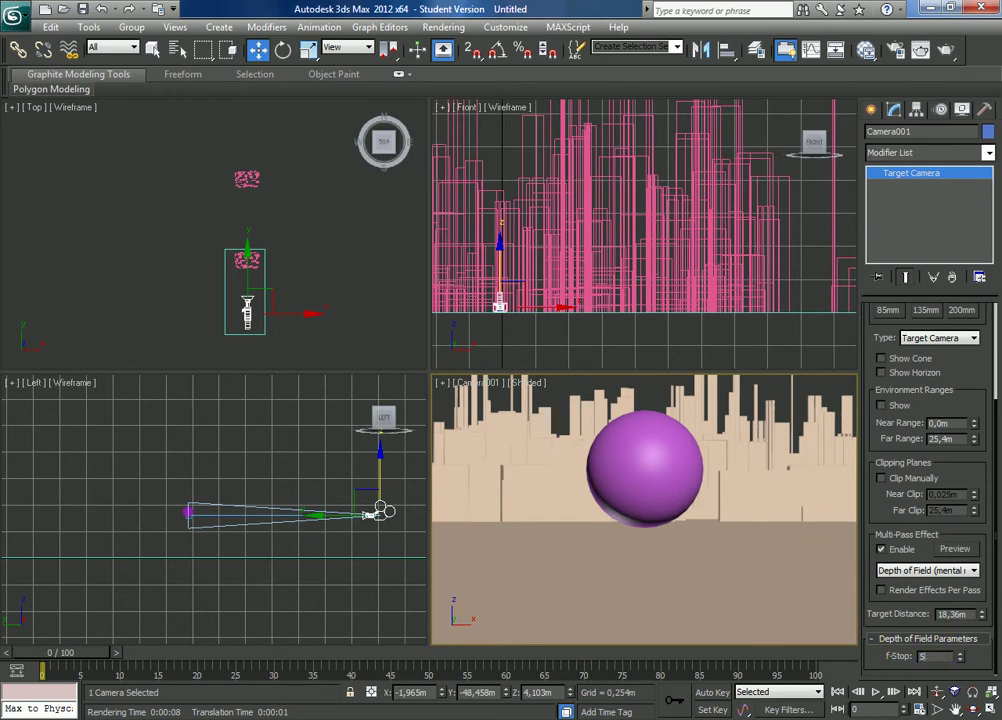
click(458, 27)
click(482, 79)
click(601, 618)
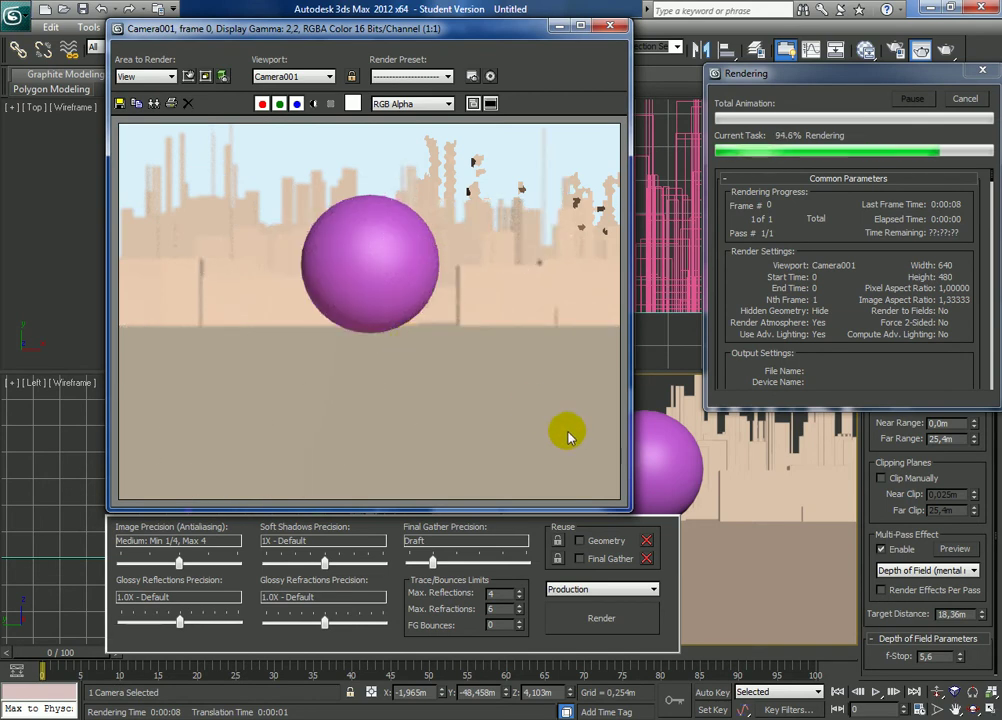
click(609, 28)
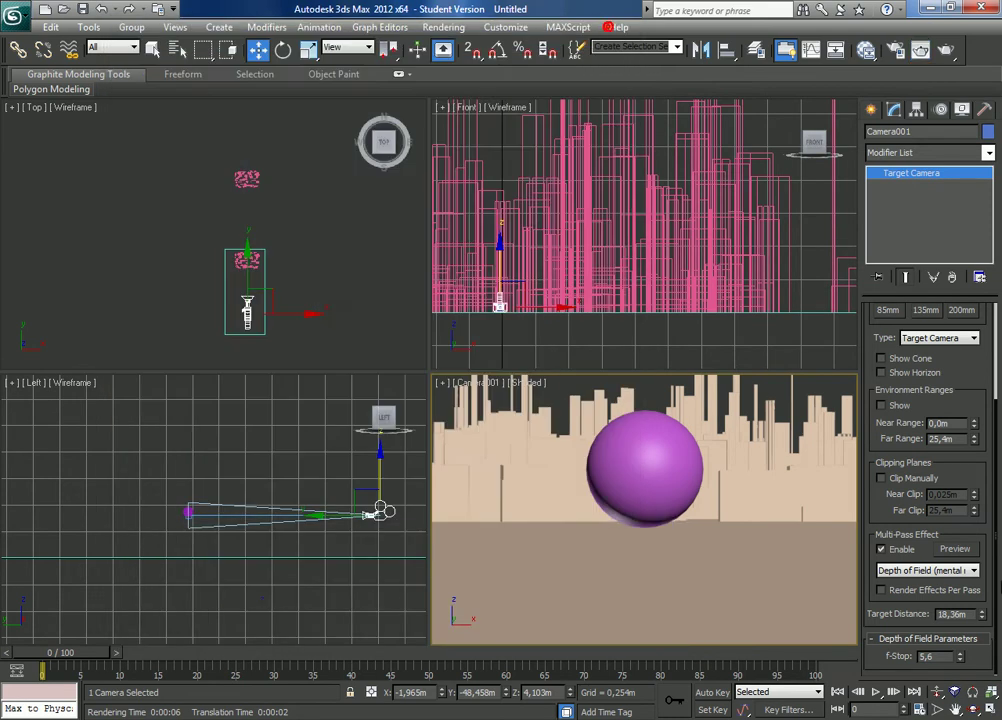
text(16)
Confirm f-Stop 16 and re-render Camera001, showing the skyline much sharper
key(Return)
click(459, 29)
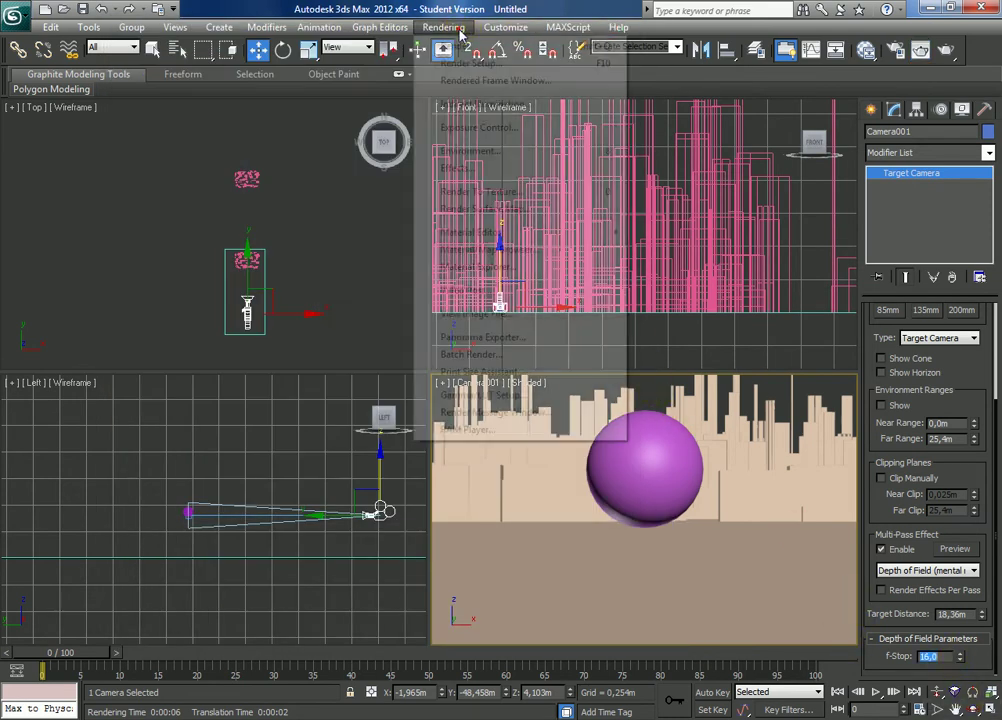
click(440, 80)
click(627, 626)
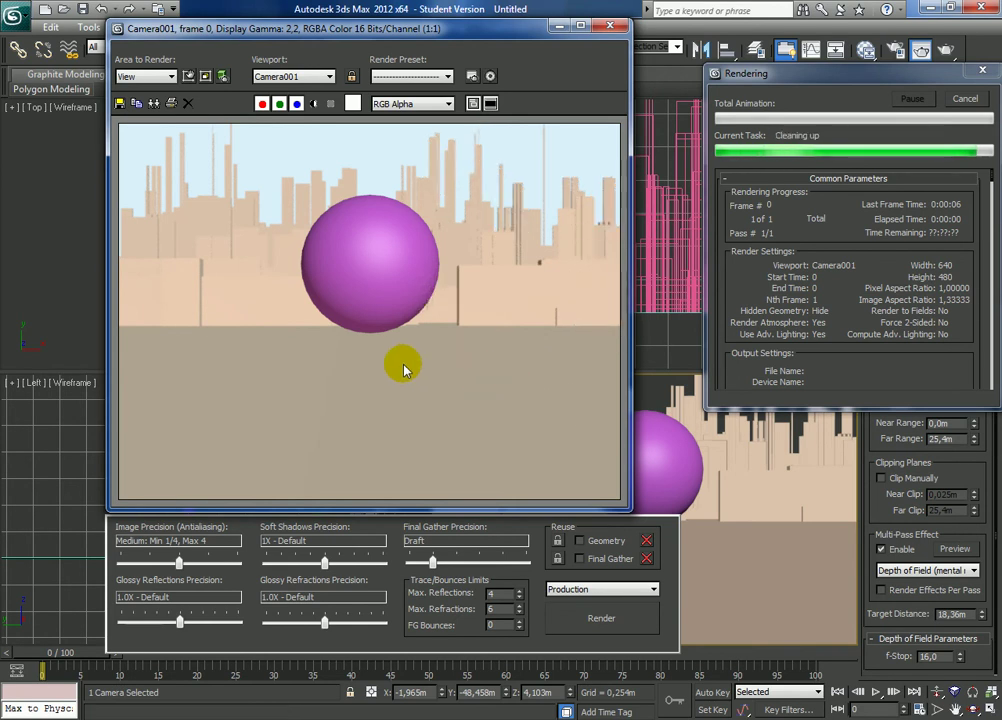
click(610, 25)
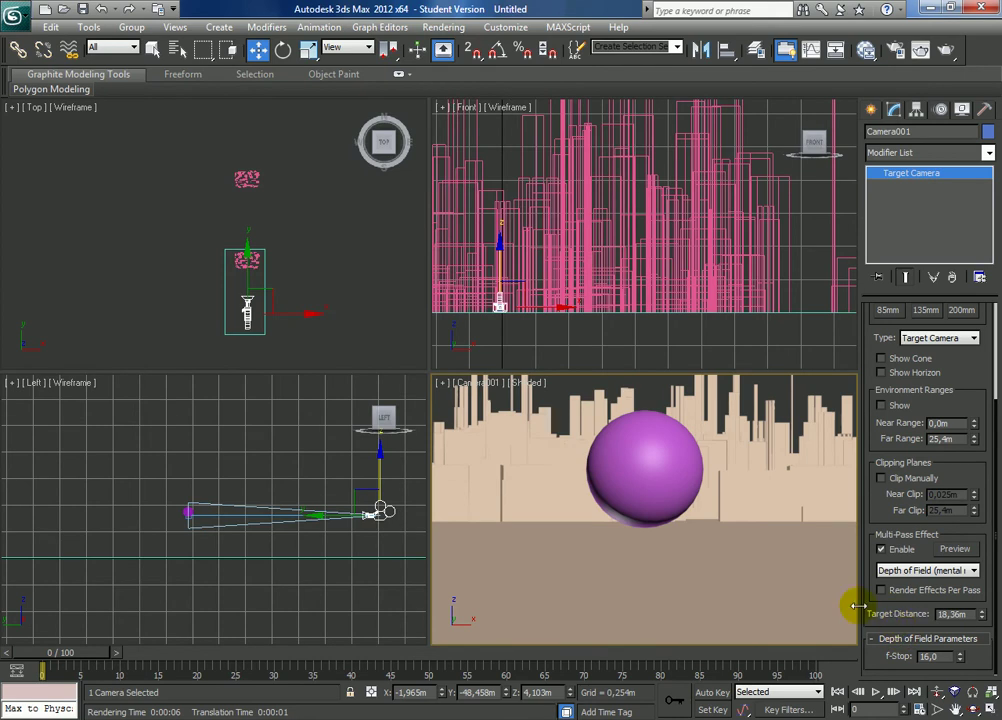
Select Camera001's target and zoom out the Left viewport
click(190, 517)
scroll(316, 513, down, 3)
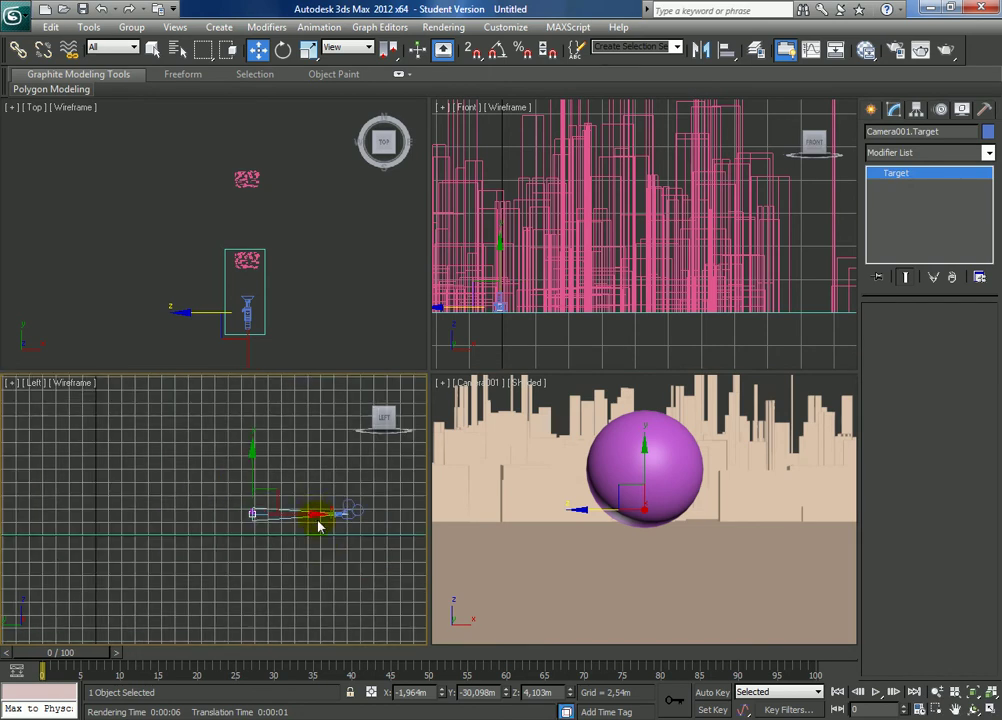
scroll(318, 527, down, 2)
scroll(362, 510, down, 2)
scroll(365, 511, down, 1)
scroll(300, 527, down, 1)
scroll(364, 540, down, 1)
scroll(358, 530, down, 1)
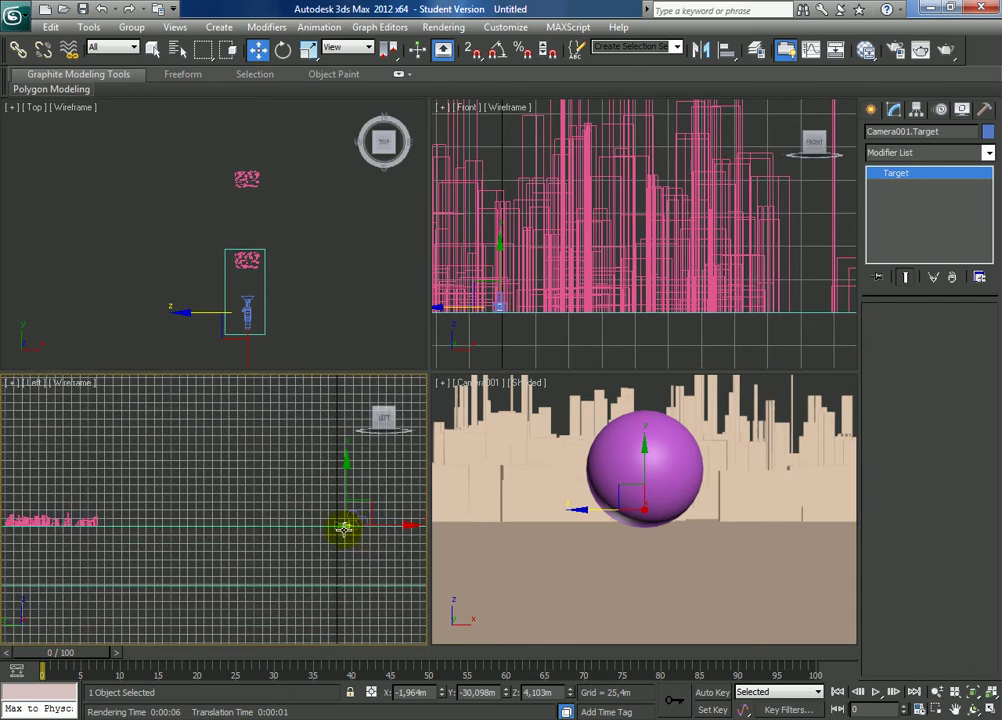
Move the target far back among the buildings (818,053m distance) and reselect Camera001
drag(391, 526, 134, 543)
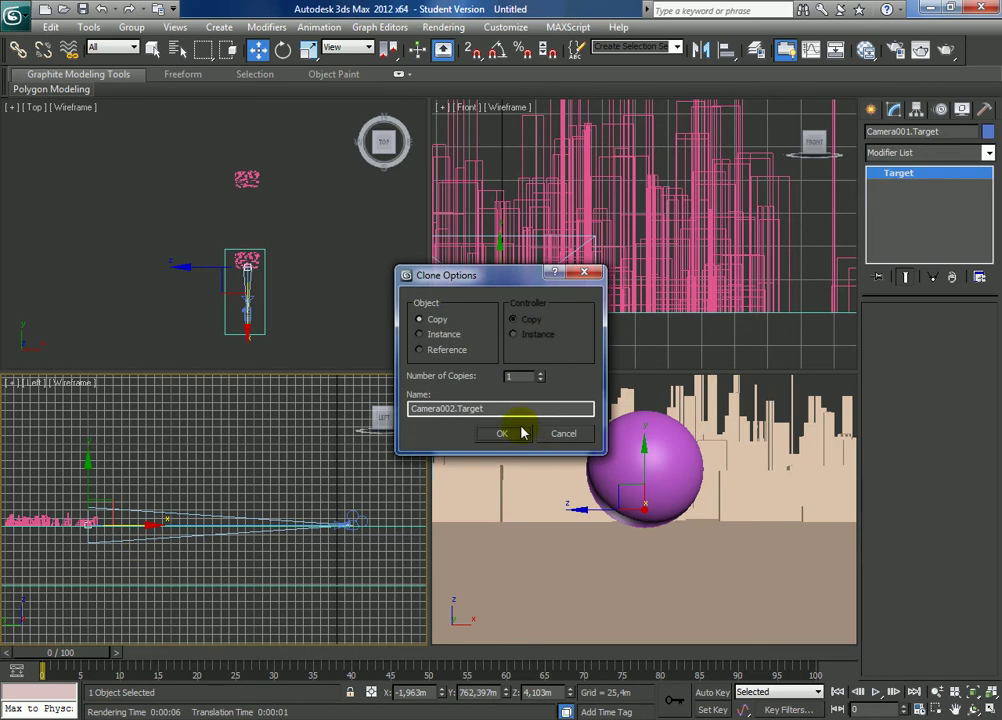
click(563, 434)
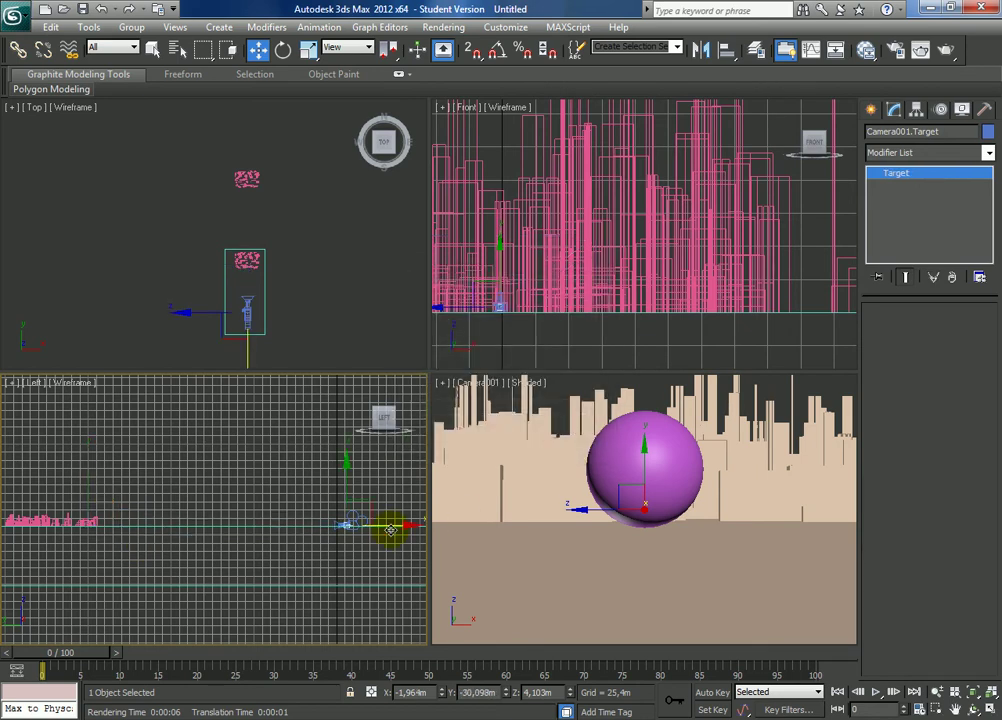
mouse_move(393, 526)
mouse_down()
mouse_move(134, 528)
mouse_move(150, 526)
mouse_up()
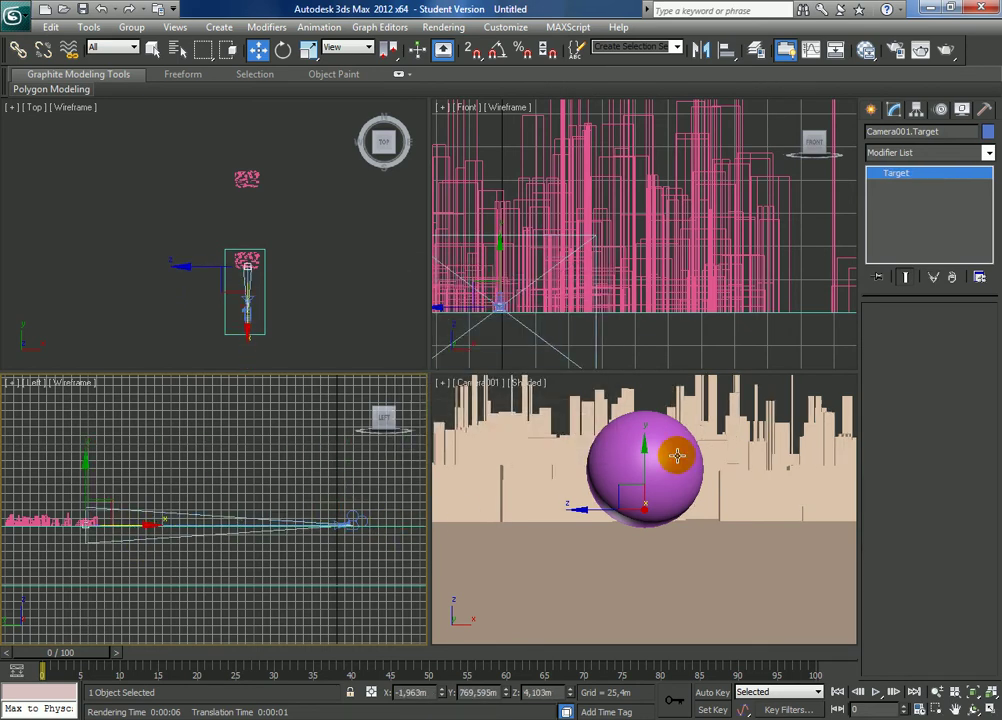
right_click(745, 420)
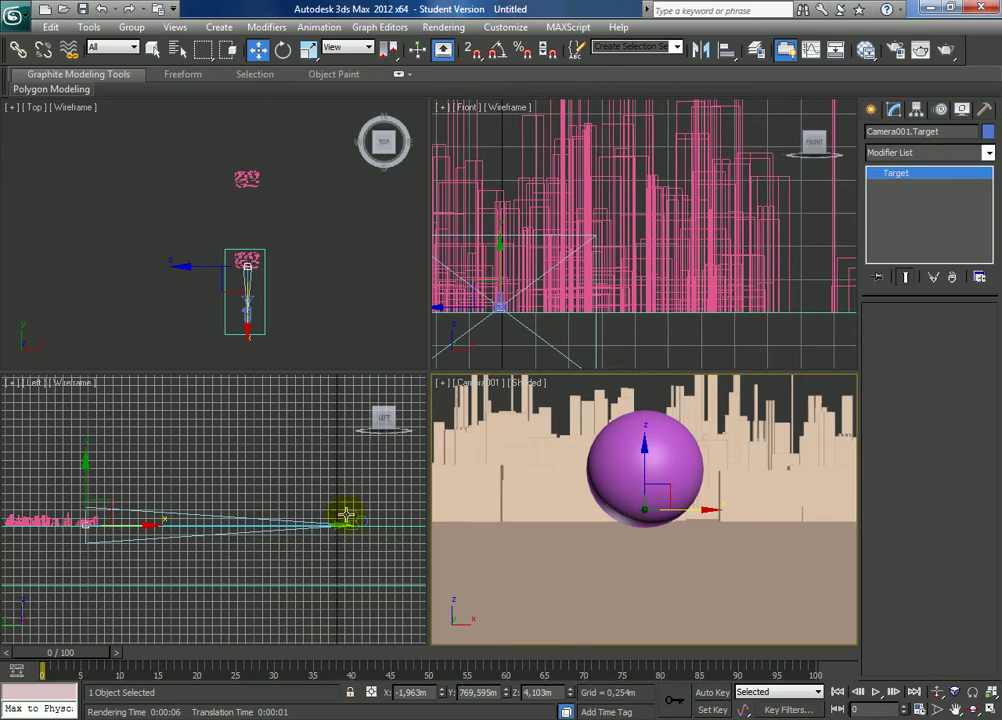
click(355, 517)
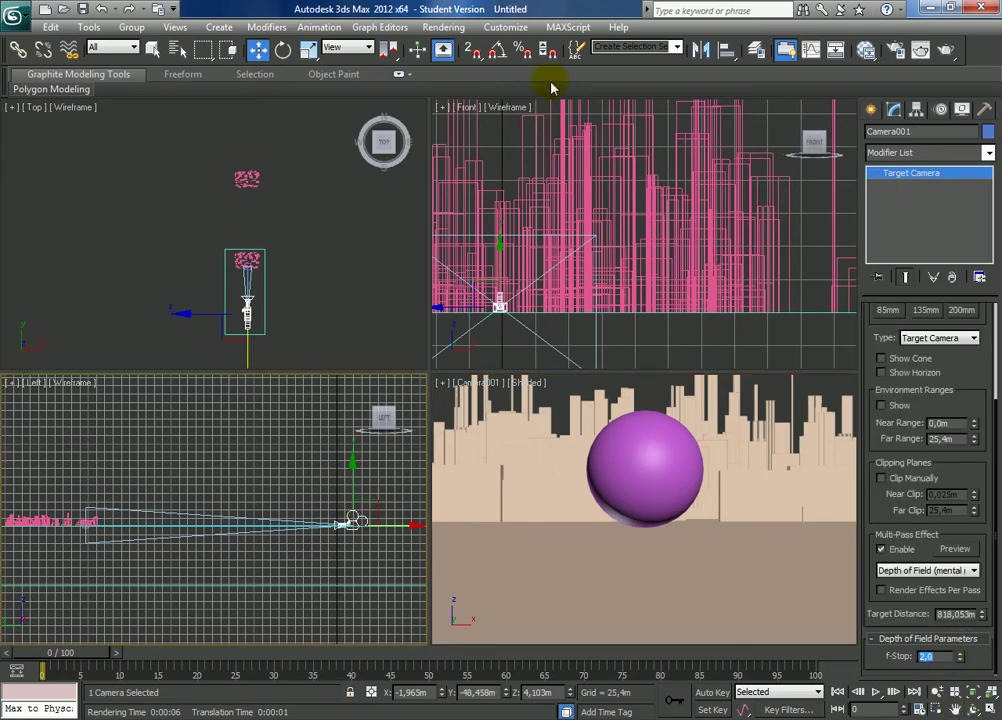
Render the Camera001 view at f-stop 2.0, showing the sphere blurred and skyline sharp
click(443, 27)
click(470, 78)
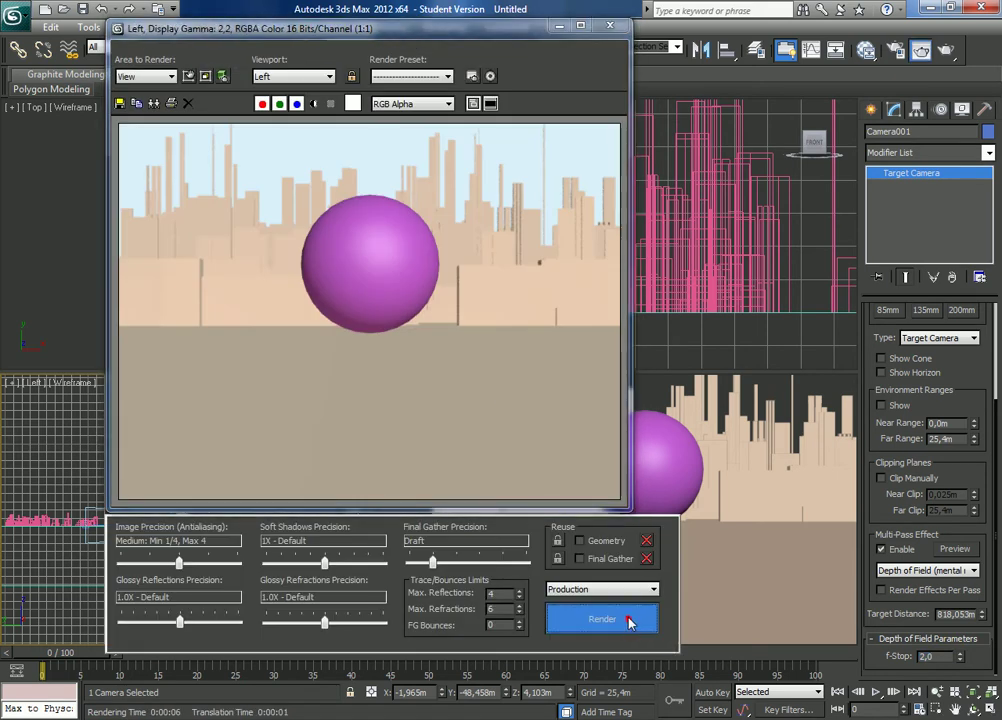
click(629, 622)
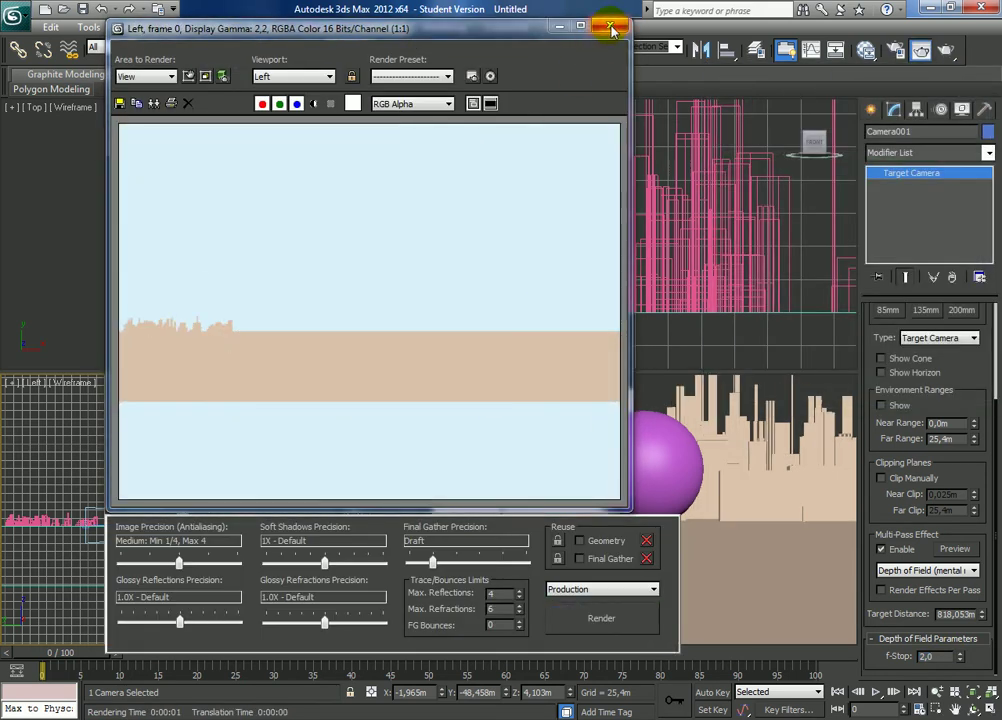
click(611, 30)
click(443, 27)
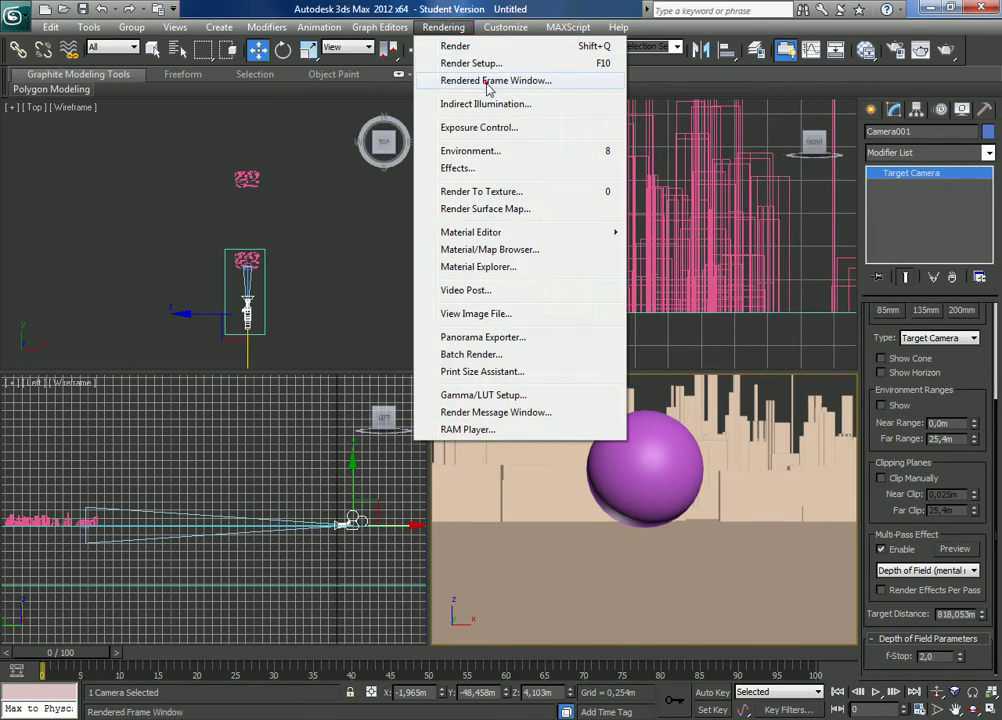
click(488, 86)
click(601, 618)
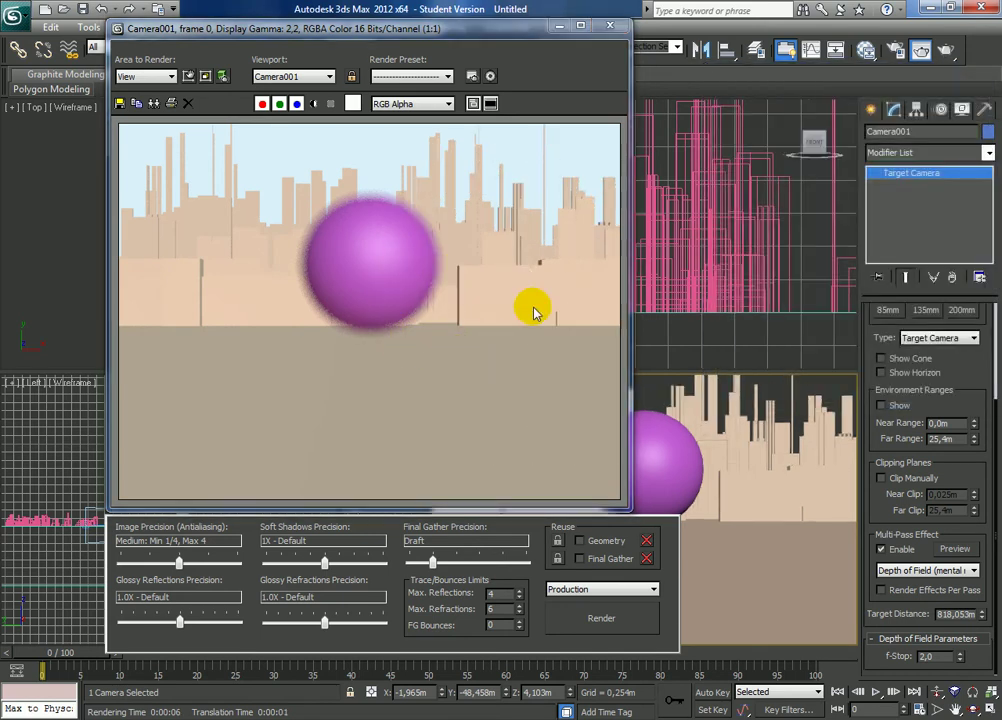
click(610, 26)
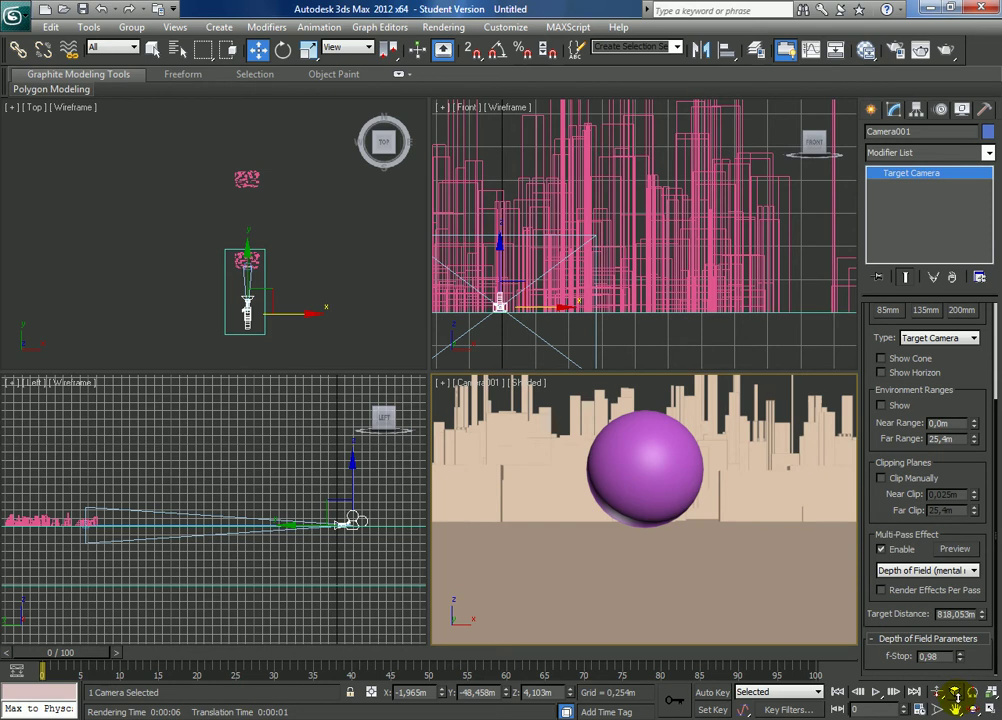
Render Camera001 at f-stop 1.0, with the sphere heavily blurred against a crisp skyline
right_click(633, 398)
click(443, 27)
click(443, 27)
click(470, 80)
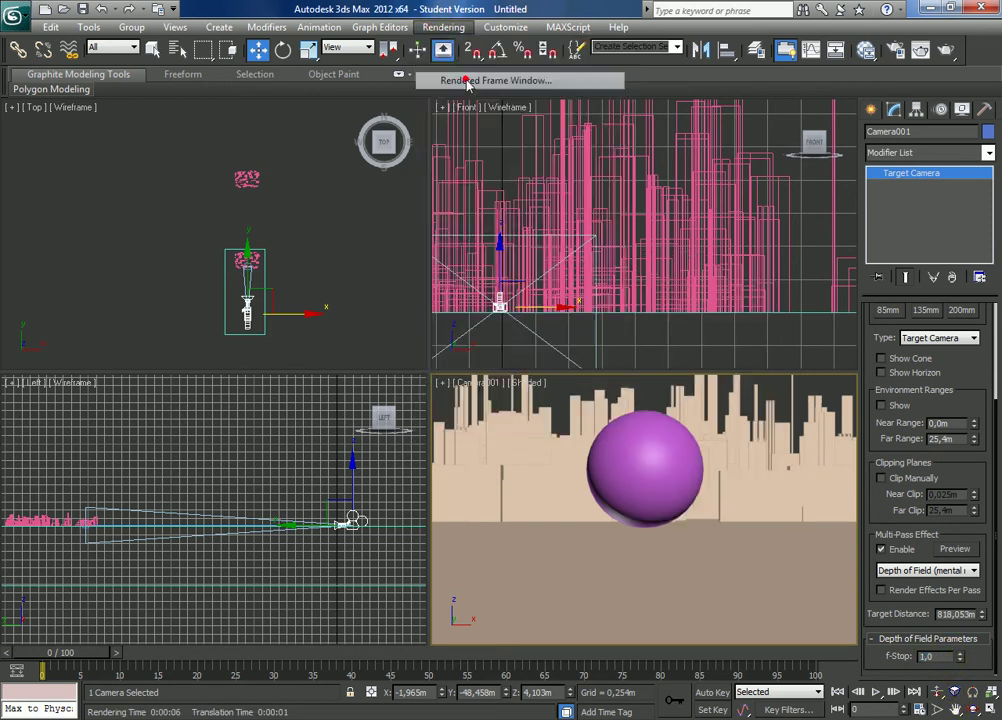
click(601, 618)
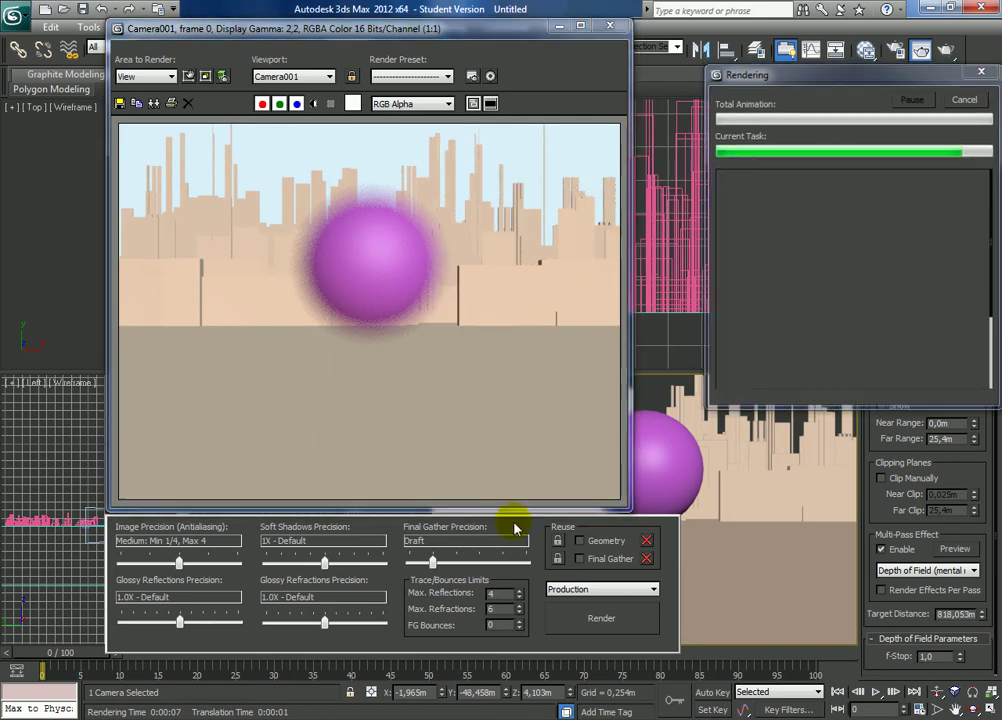
click(611, 28)
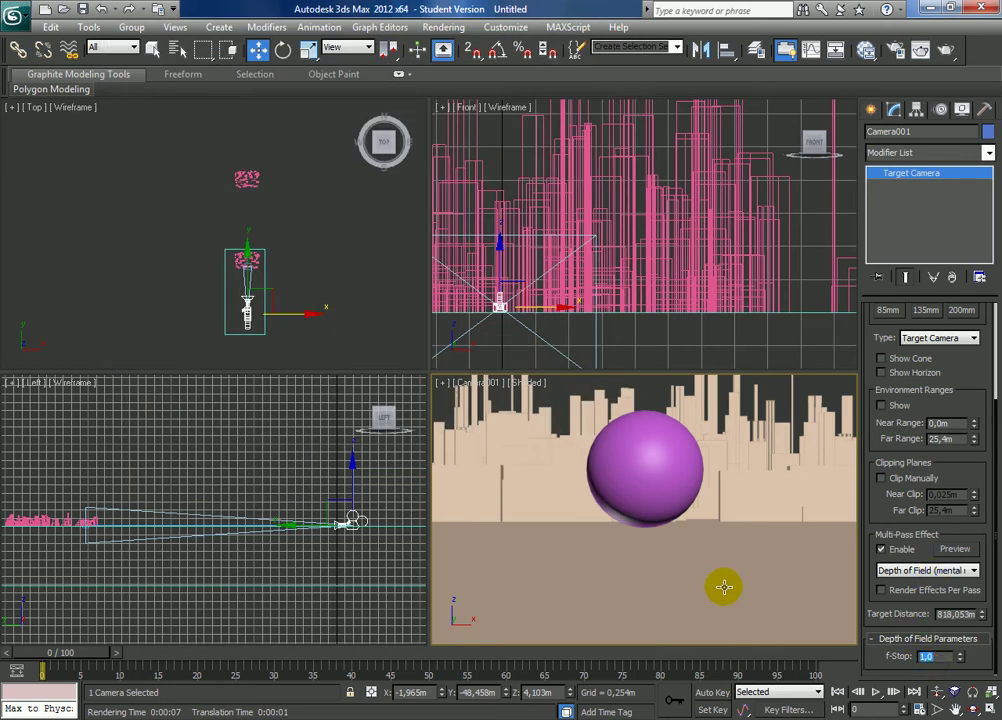
Set the f-stop back to 16 and render Camera001 with sphere and skyline both sharp
text(16)
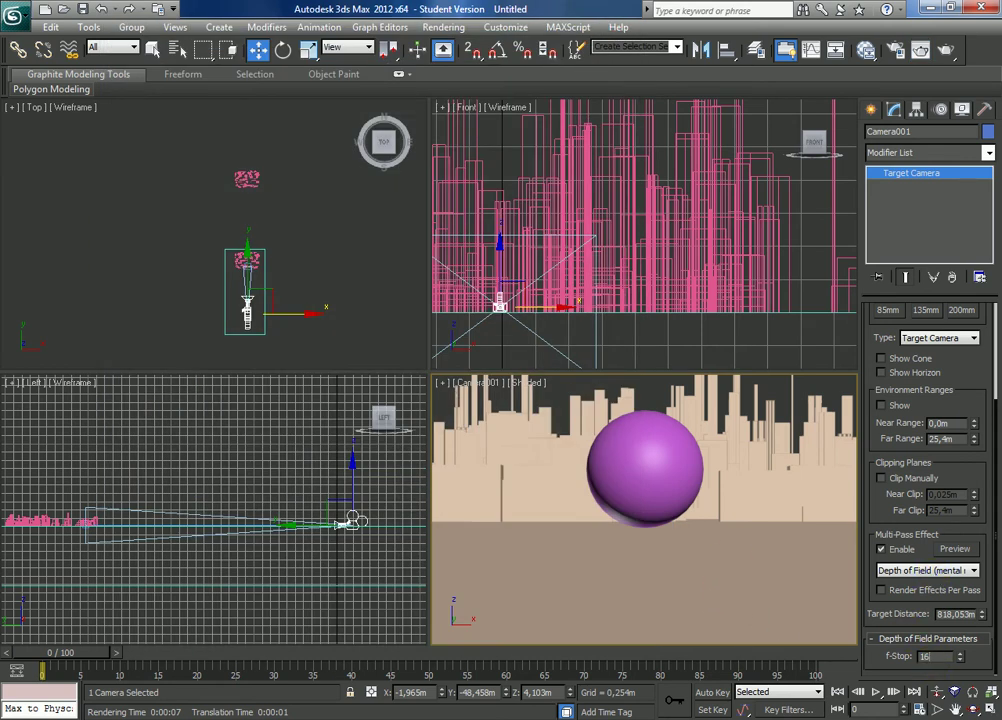
click(443, 27)
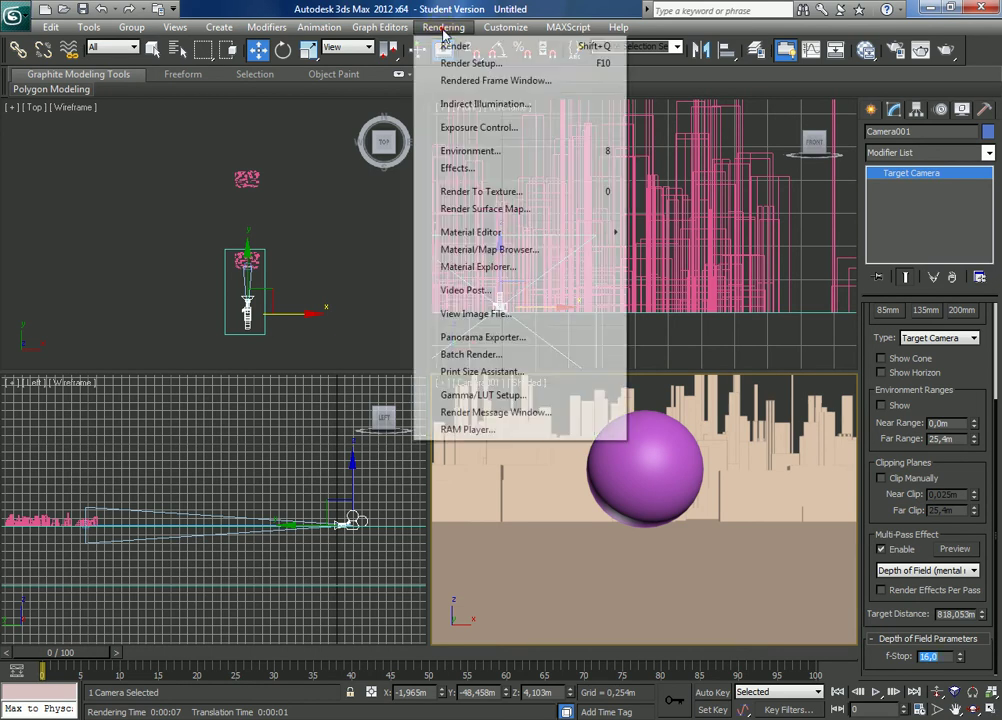
click(469, 81)
click(630, 627)
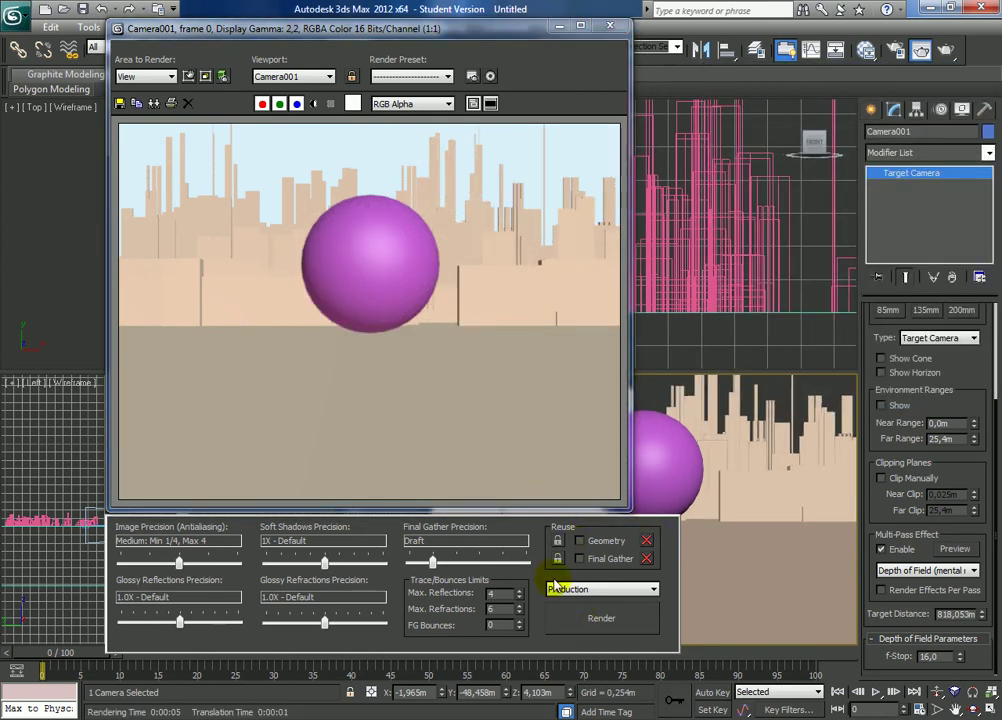
click(609, 30)
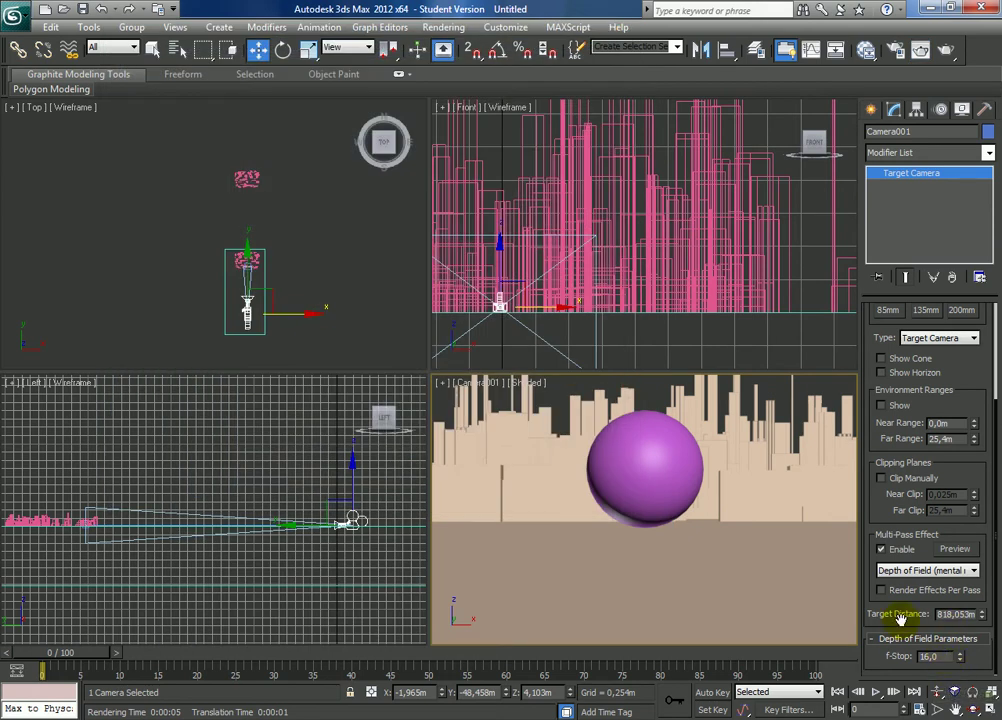
mouse_move(895, 607)
mouse_down()
mouse_move(904, 710)
mouse_move(893, 551)
mouse_up()
Deselect the camera and open Render Setup, moving its window up and left
click(284, 451)
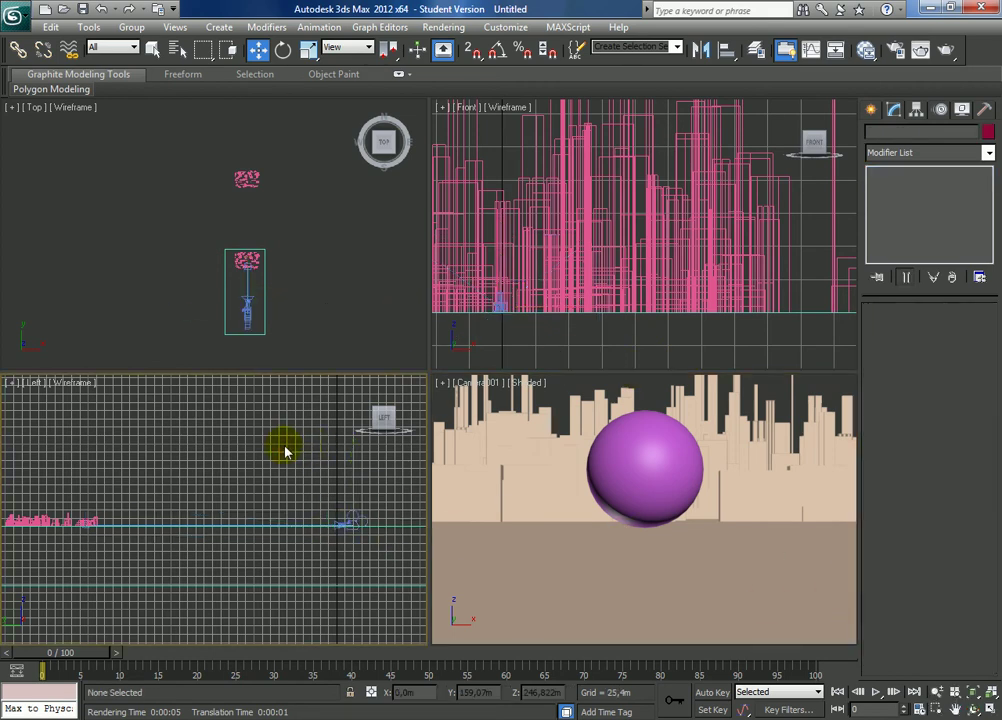
click(453, 29)
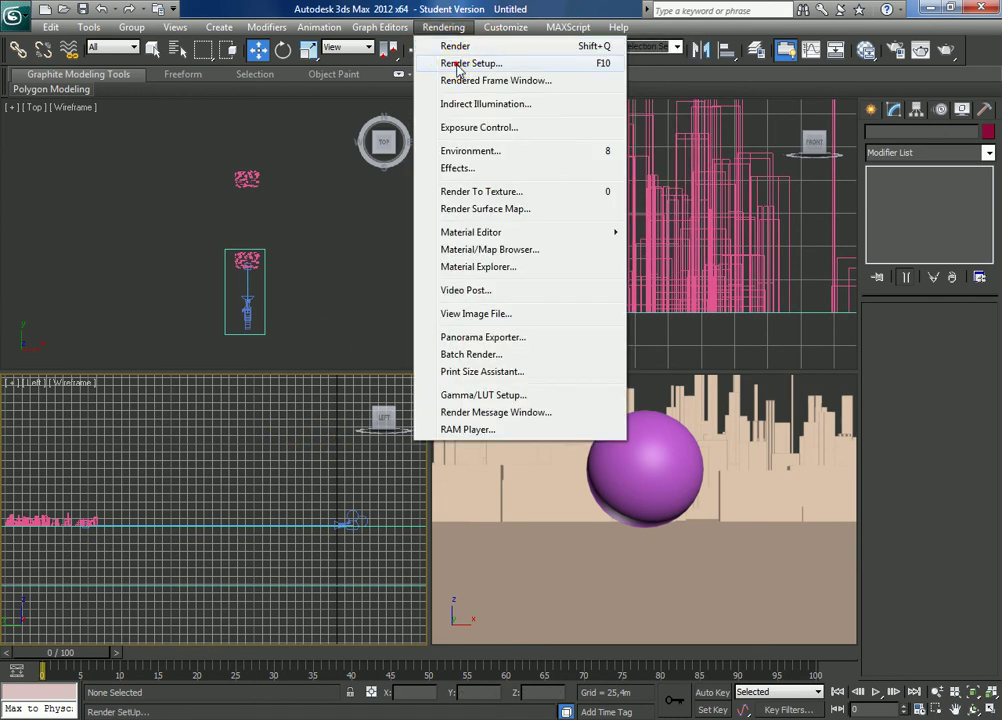
click(457, 64)
drag(577, 192, 291, 88)
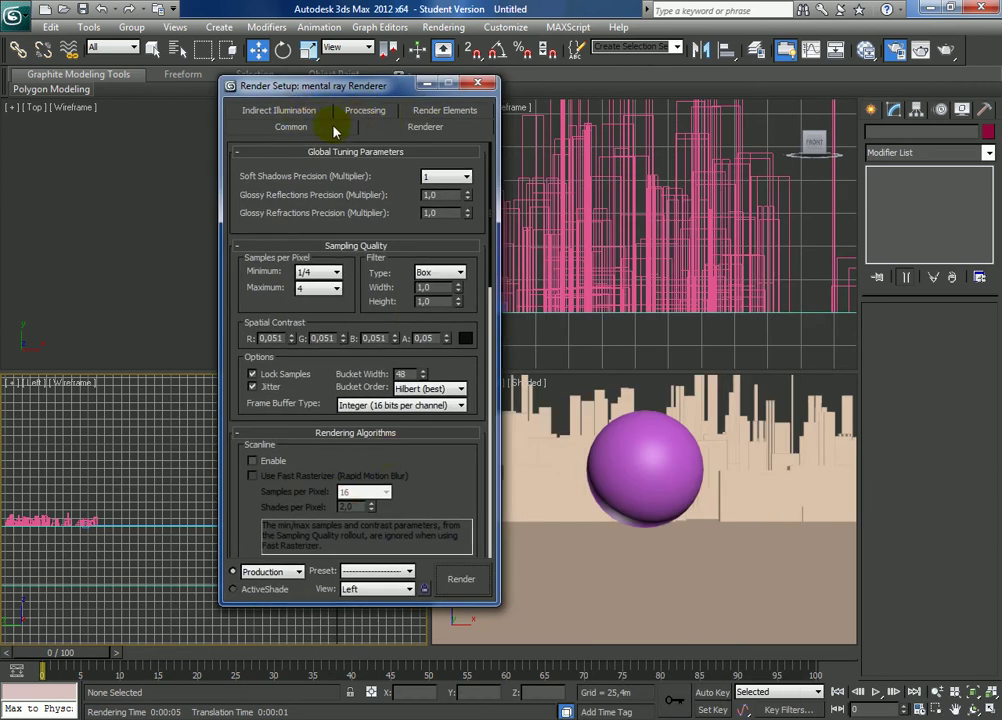
Scroll the Renderer settings to Camera Effects and pick a Lens shader from the Material/Map Browser
scroll(430, 440, down, 2)
scroll(438, 418, down, 3)
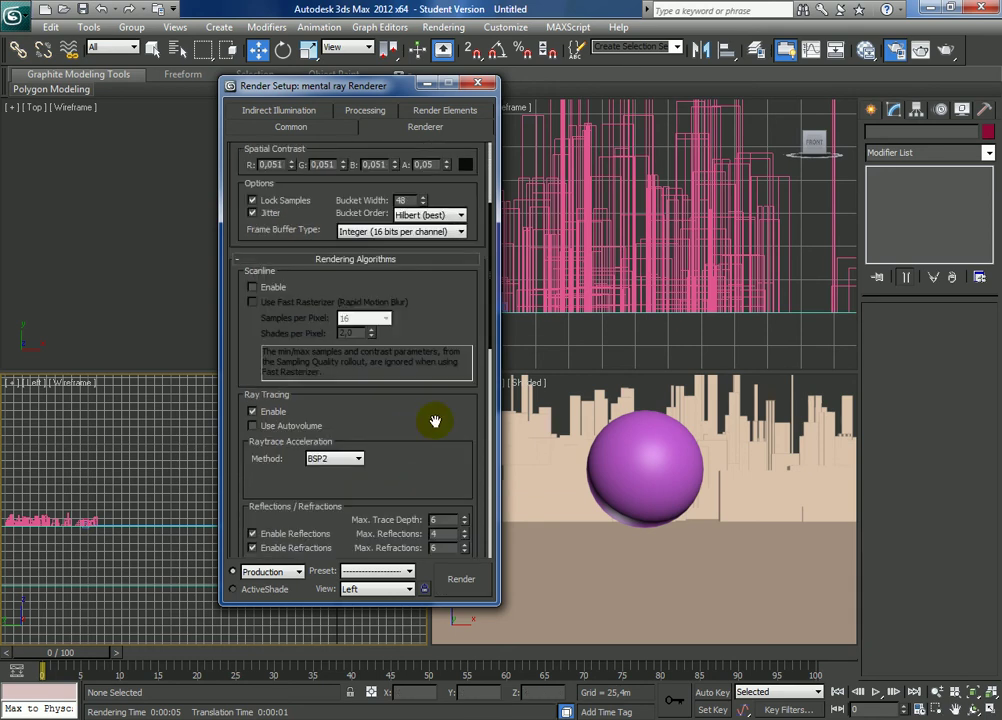
scroll(437, 425, down, 4)
scroll(437, 426, down, 2)
scroll(435, 416, down, 3)
scroll(437, 406, down, 2)
scroll(437, 404, down, 1)
scroll(440, 405, down, 2)
scroll(440, 405, down, 4)
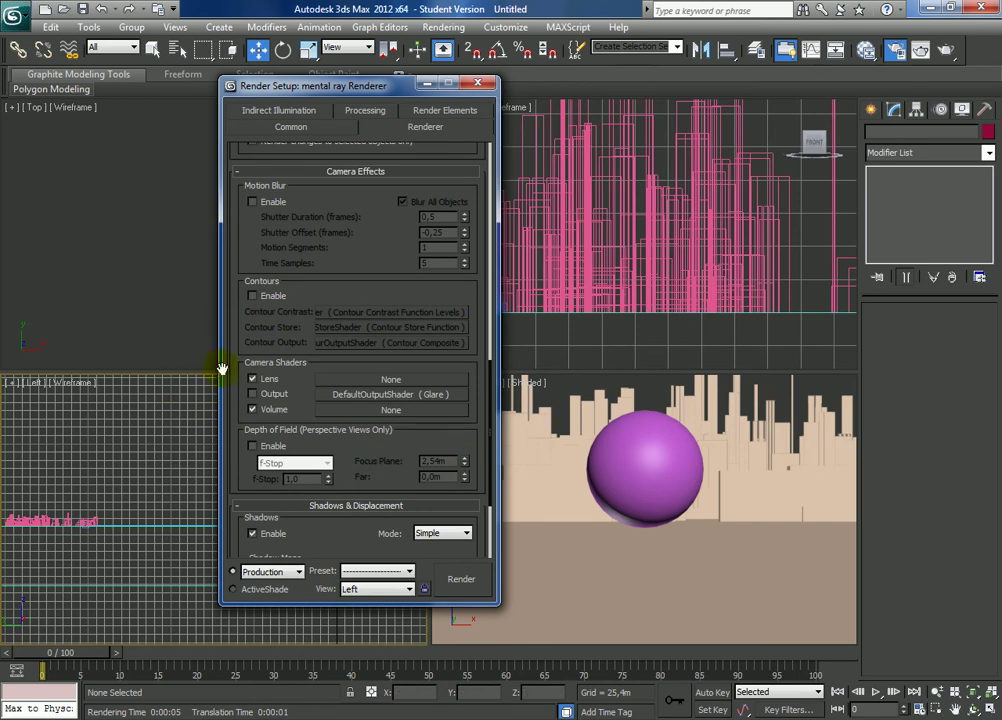
click(384, 382)
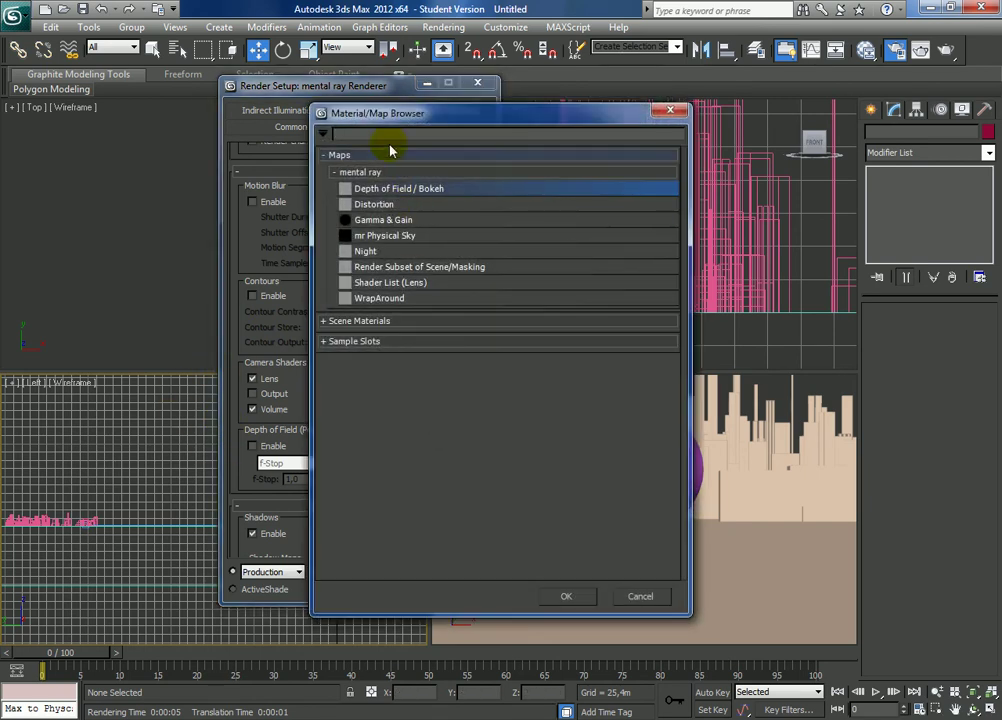
Assign Depth of Field / Bokeh as the mental ray Lens shader, creating Map #3
double_click(440, 189)
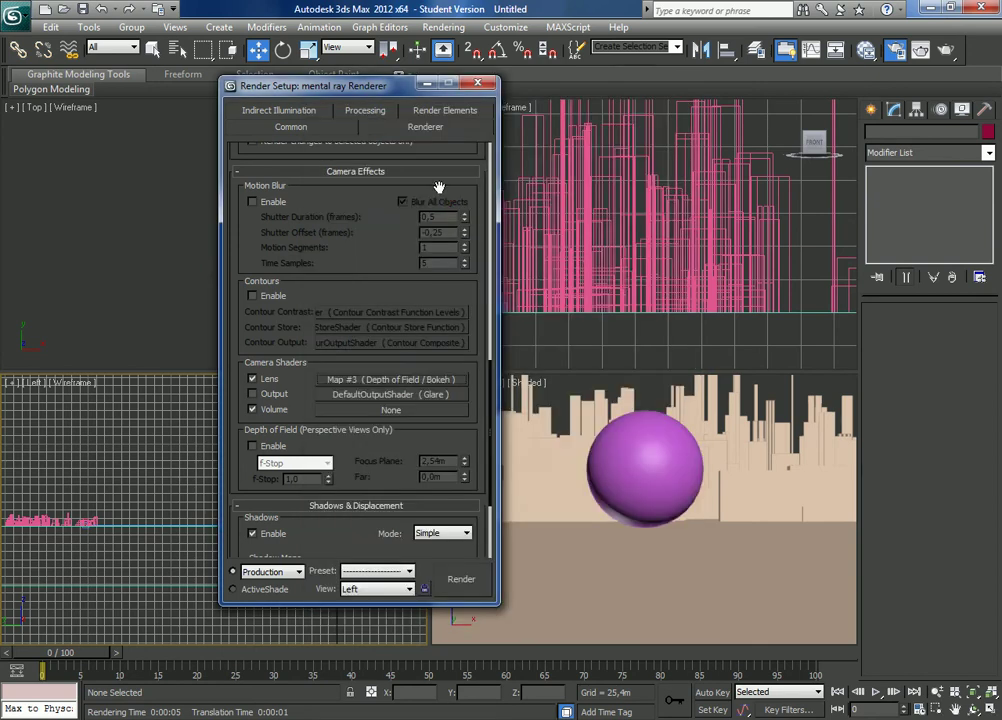
mouse_move(405, 443)
mouse_down()
mouse_move(403, 489)
mouse_move(405, 390)
mouse_up()
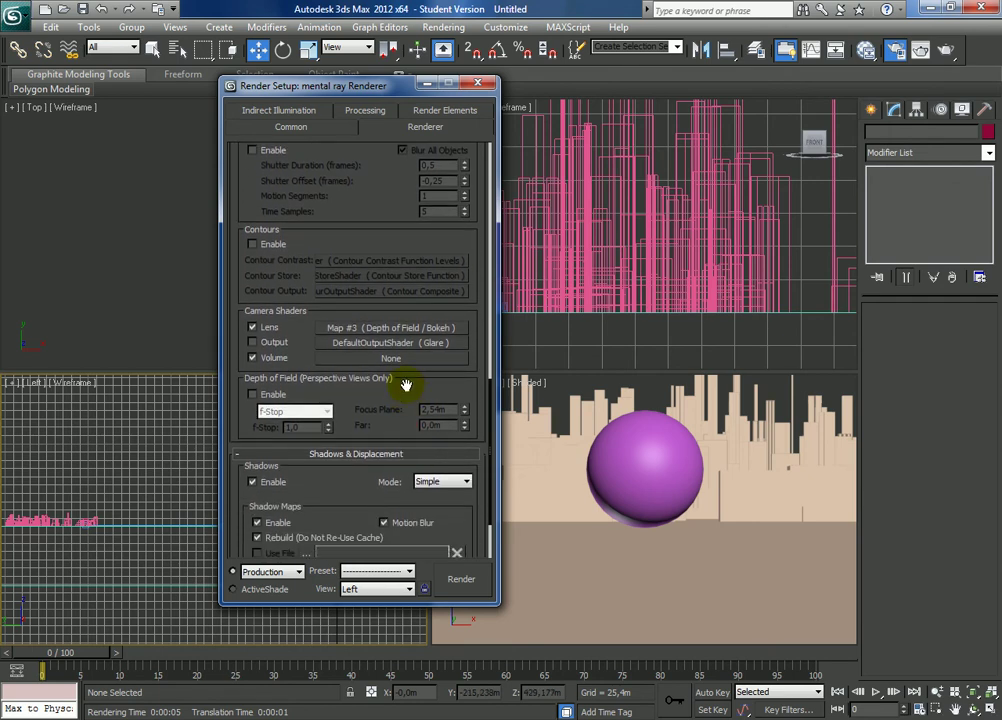
click(360, 328)
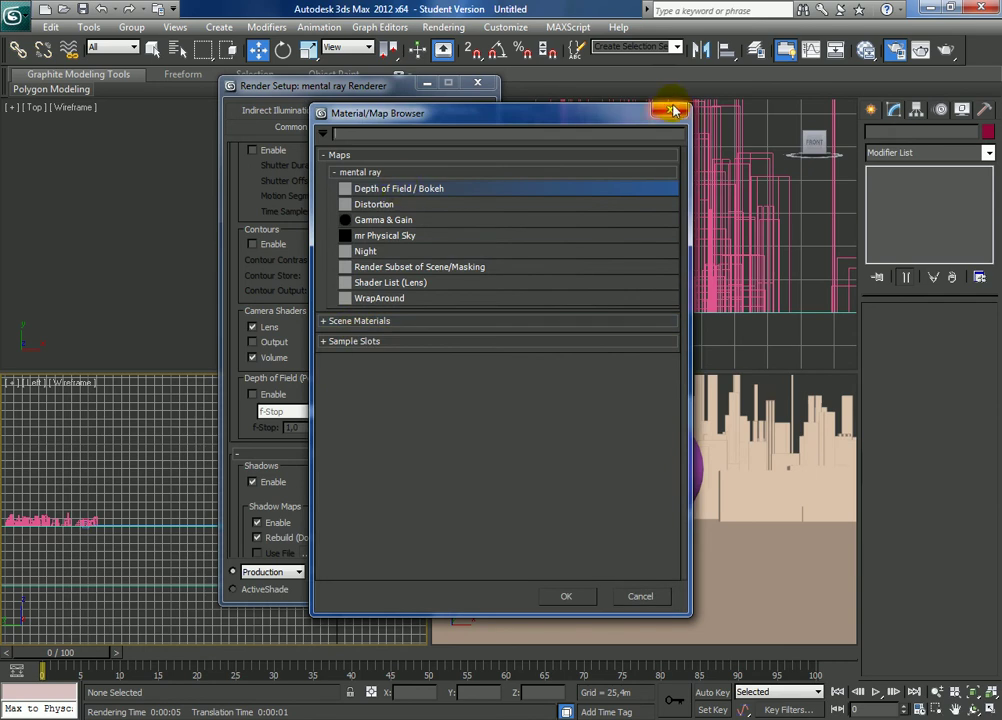
click(669, 110)
mouse_move(337, 86)
mouse_down()
mouse_move(430, 114)
mouse_move(636, 108)
mouse_up()
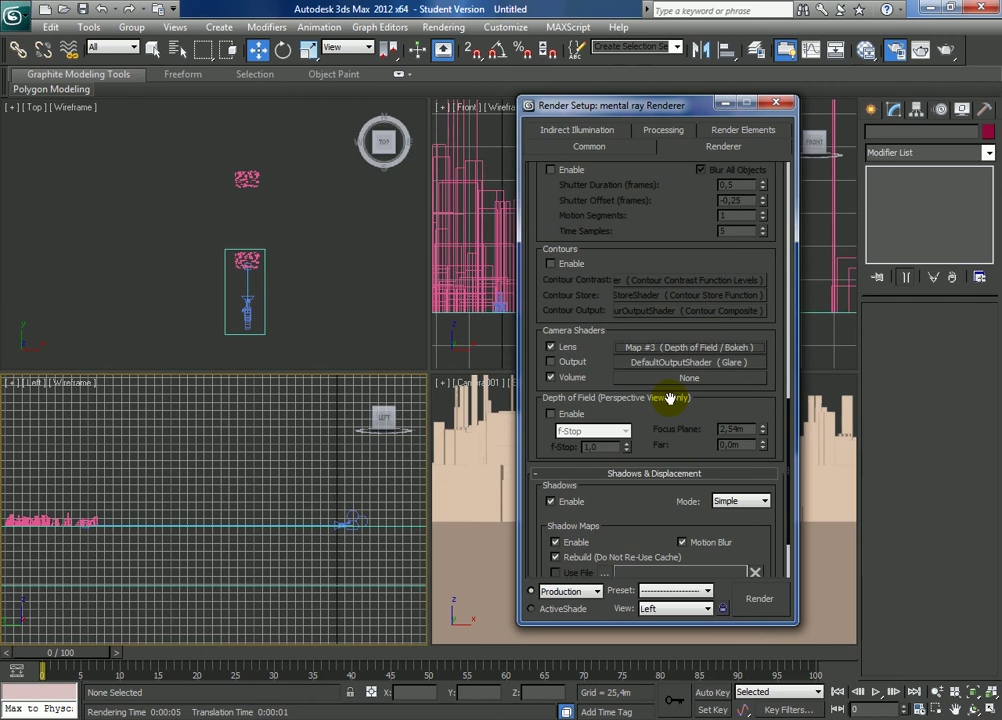
Add Lens Map #3 to the Slate Material Editor as an instance and show its Bokeh parameters
key(m)
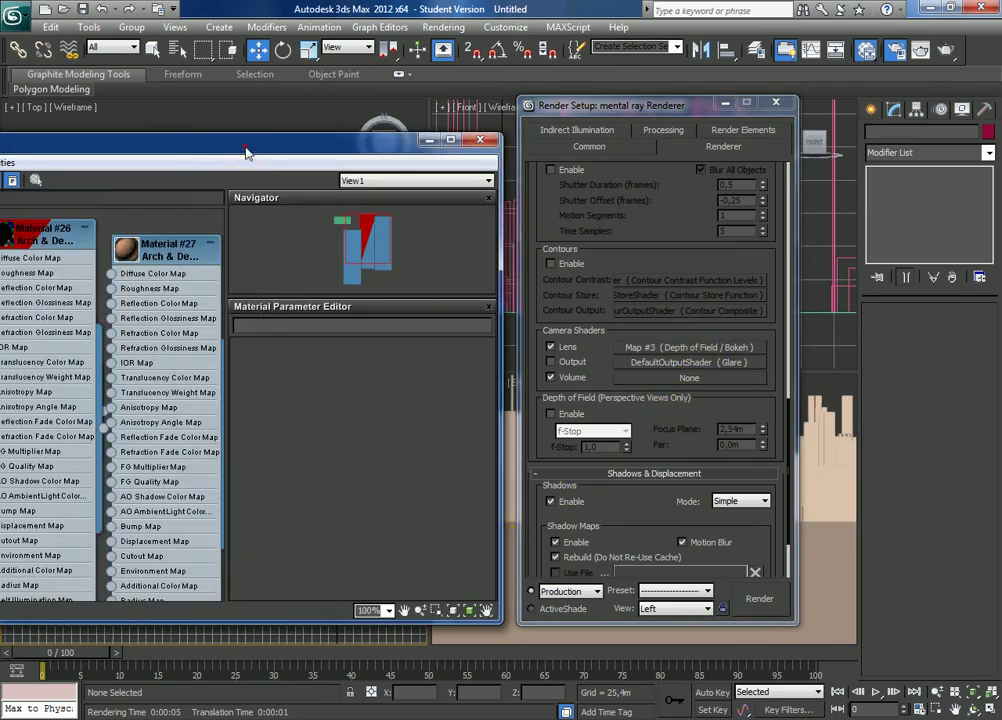
drag(241, 145, 291, 109)
click(680, 350)
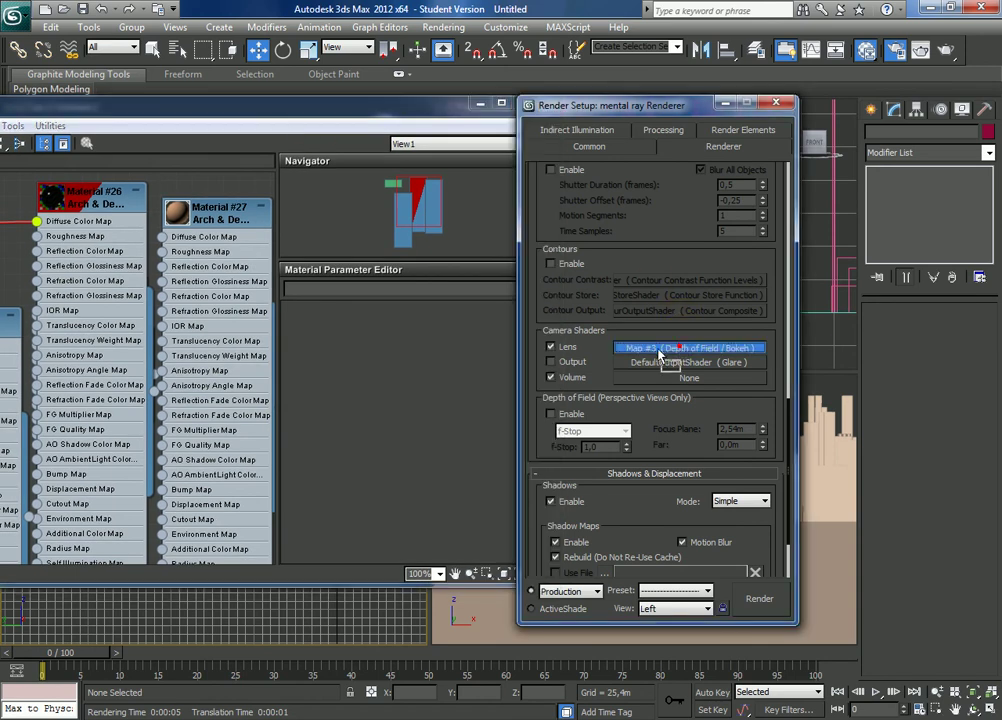
middle_drag(218, 190, 208, 228)
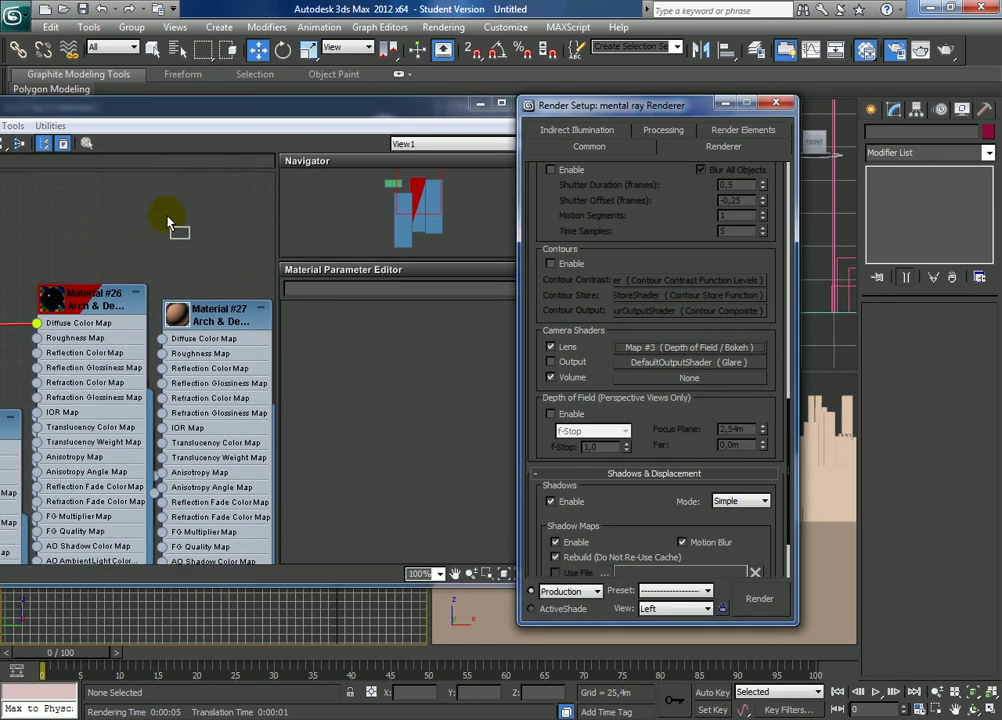
drag(168, 222, 170, 224)
click(128, 390)
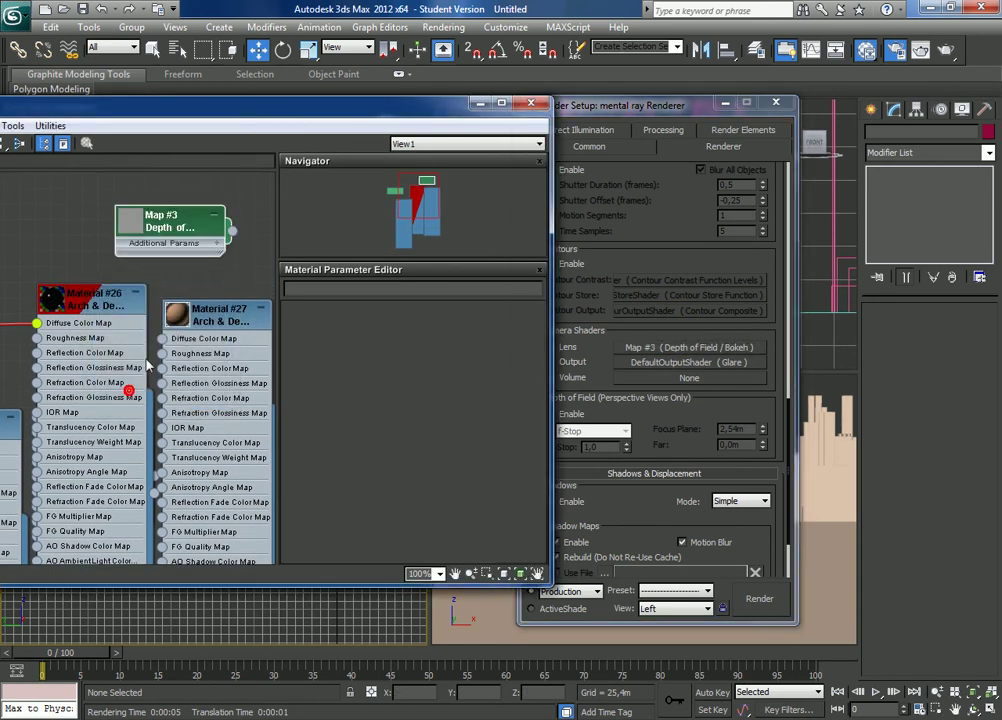
double_click(170, 225)
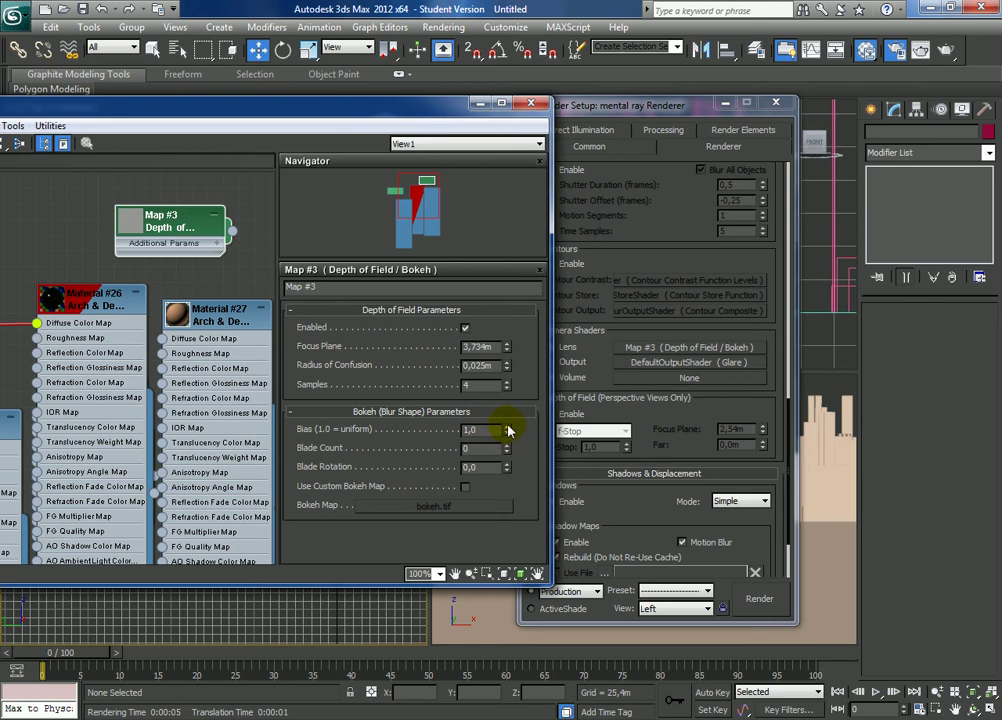
Set the Bokeh Focus Plane to 10,0m and Bias to 10, then minimize Render Setup
drag(498, 428, 406, 428)
drag(509, 347, 501, 306)
text(0)
key(Return)
drag(507, 430, 510, 289)
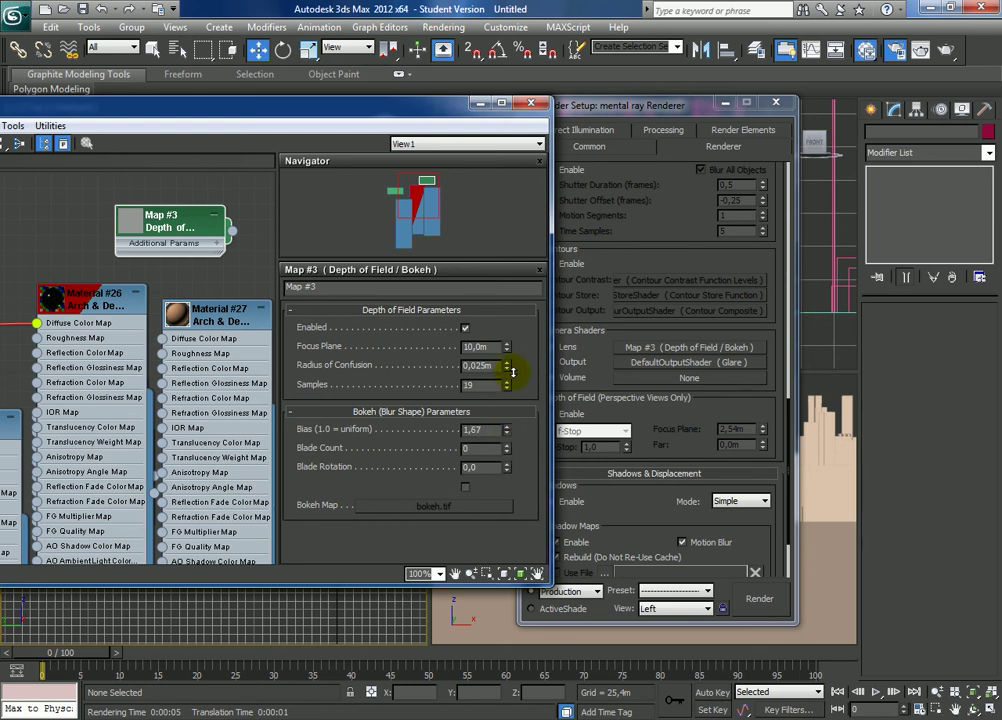
double_click(470, 429)
text(10)
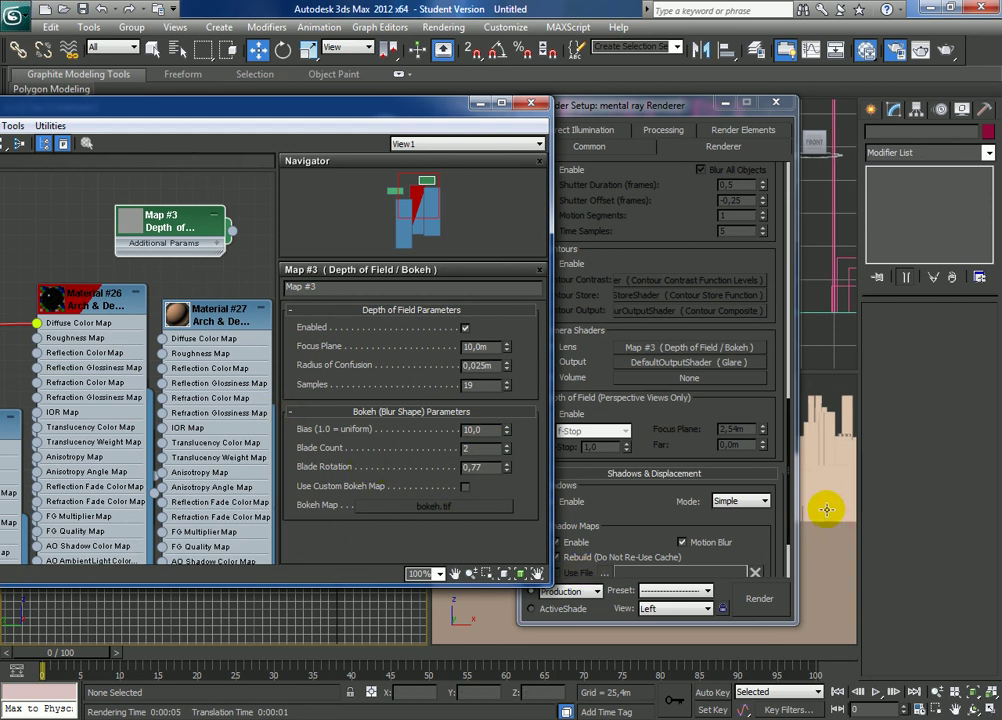
click(724, 102)
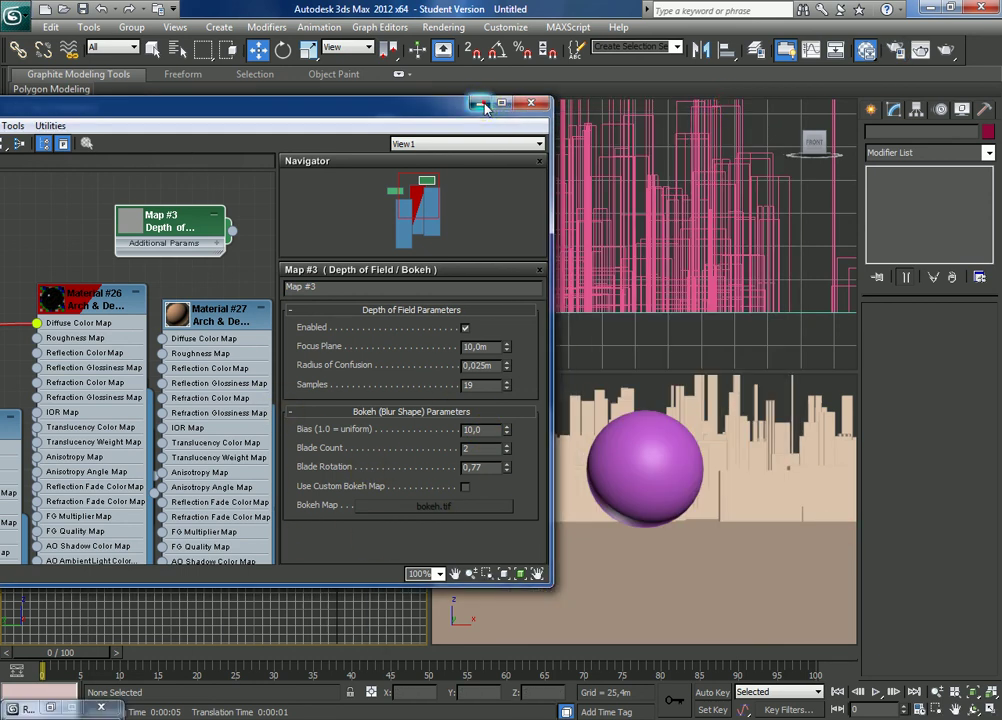
Render the Camera001 viewport, continuing past the missing Bokeh map warning
click(478, 102)
right_click(783, 423)
click(443, 27)
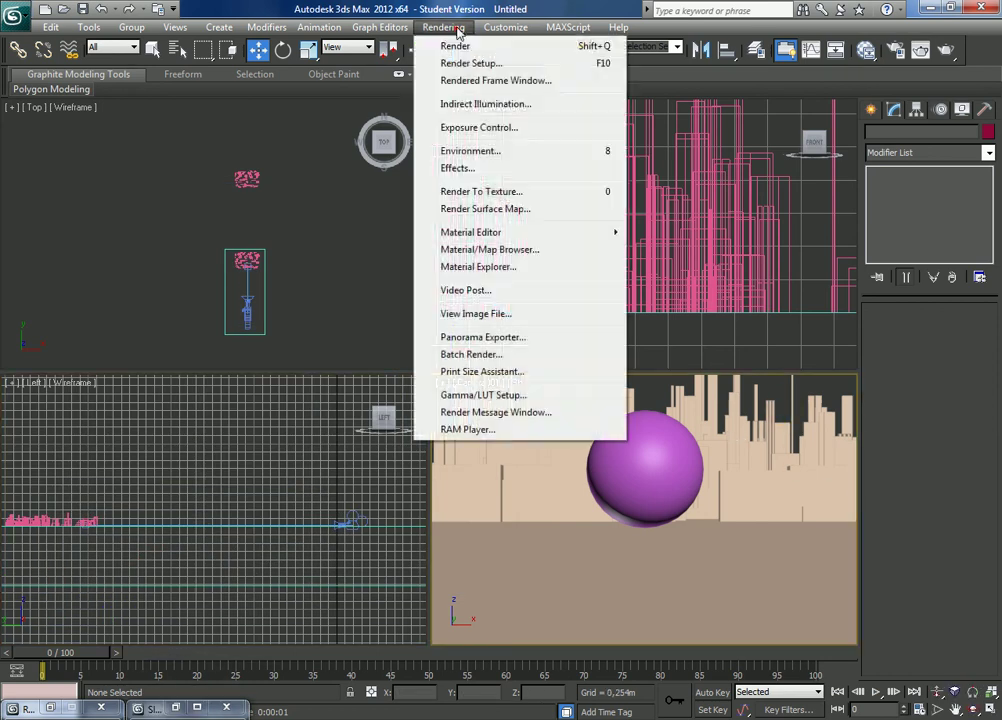
click(477, 80)
click(603, 620)
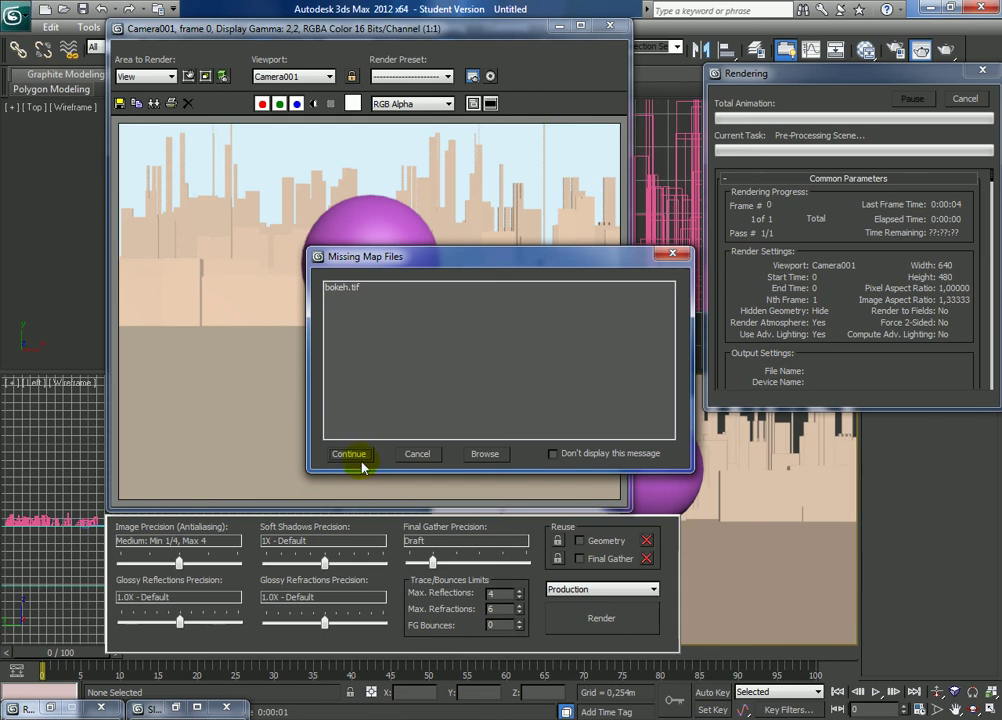
click(349, 454)
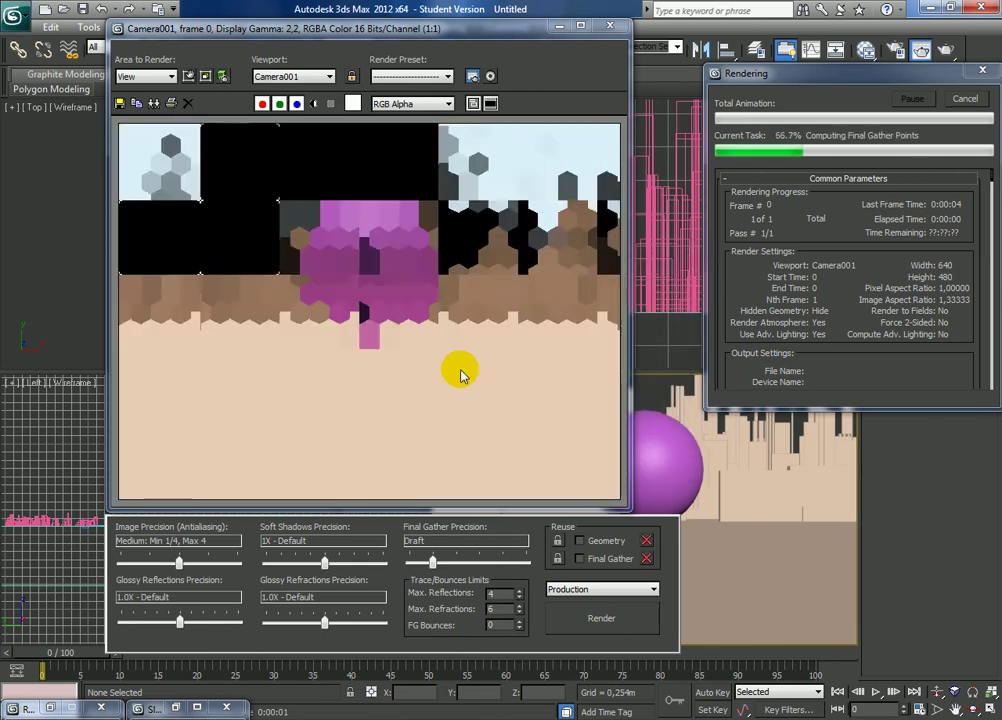